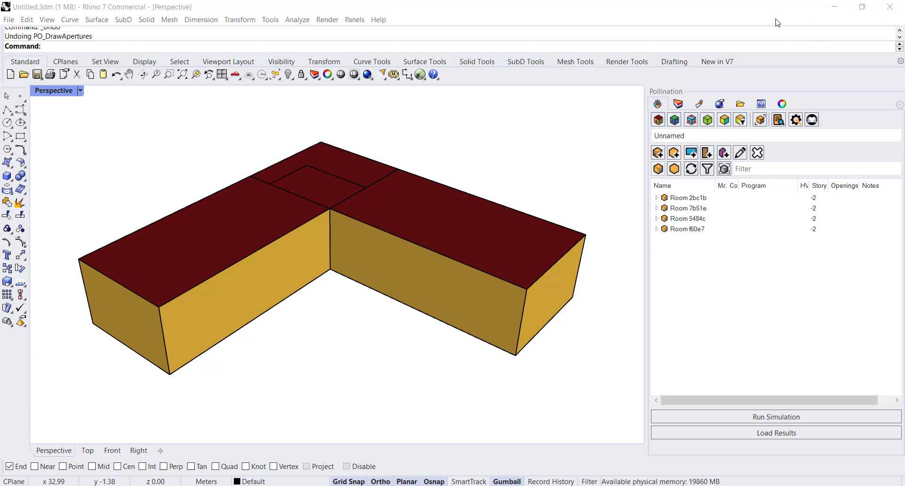
click(692, 153)
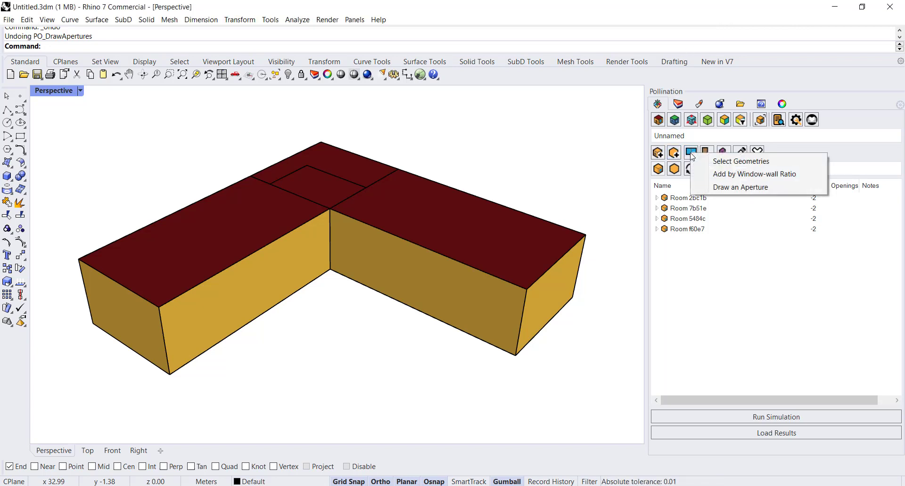
click(721, 188)
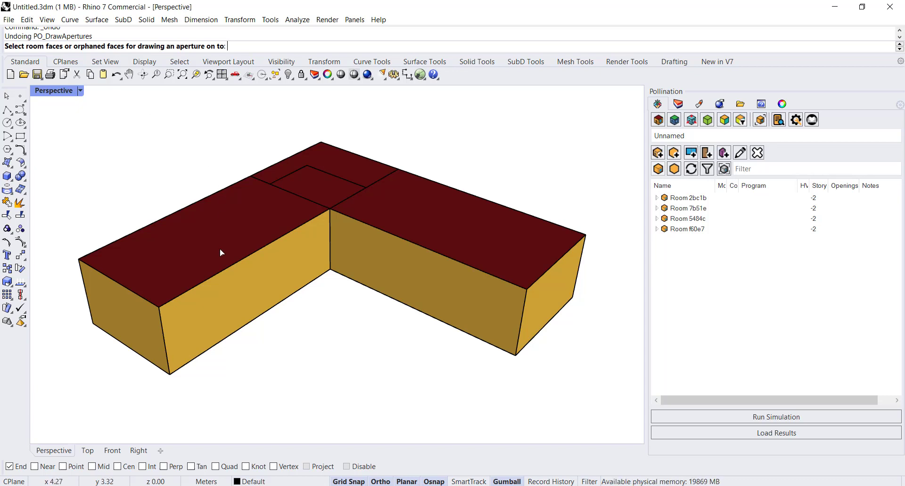
click(276, 278)
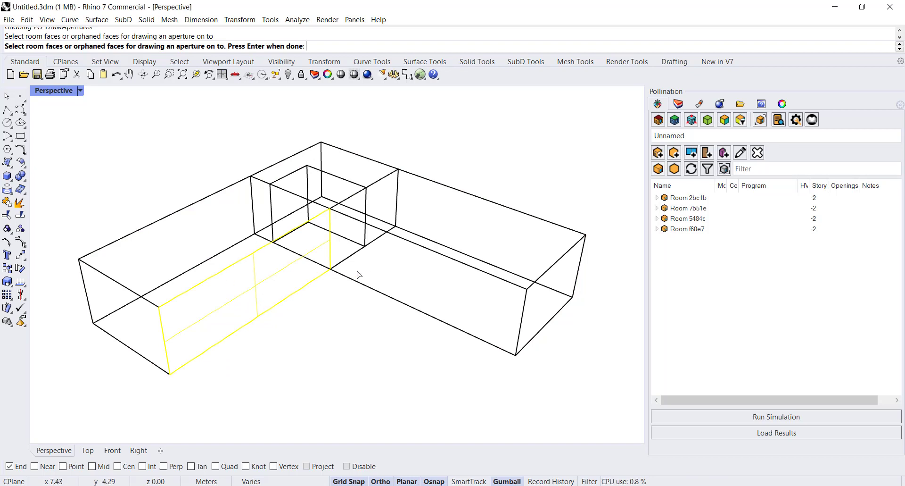
click(388, 272)
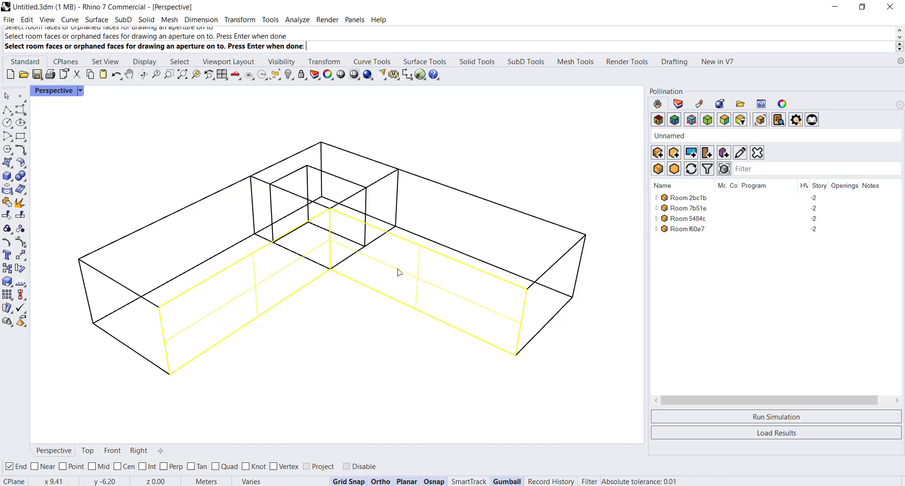
key(Return)
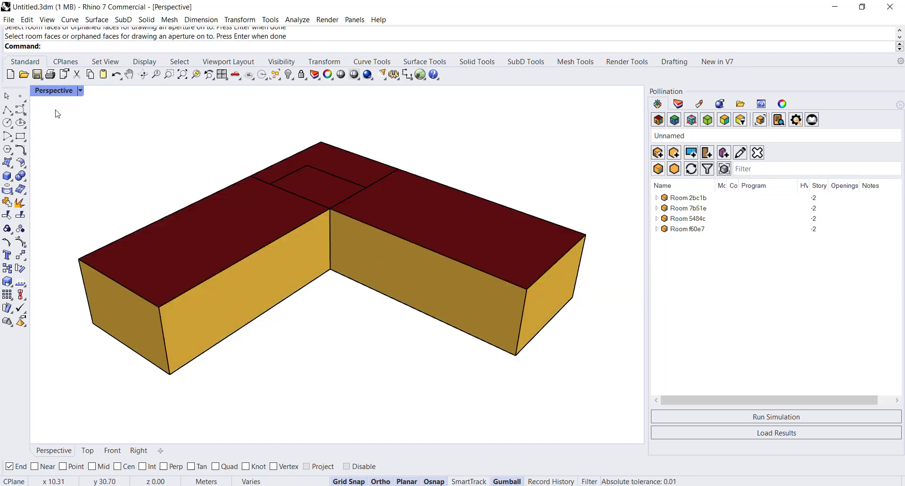
Set the viewport to Ghosted display and draw an aperture about 2 m wide and 3.75 m high at the outer end of Room 2bc1b's inner wall
click(81, 91)
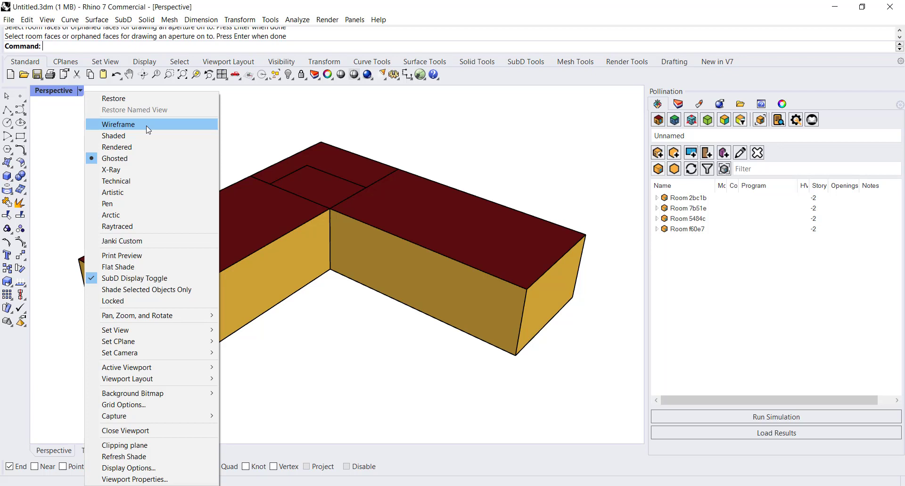
click(138, 158)
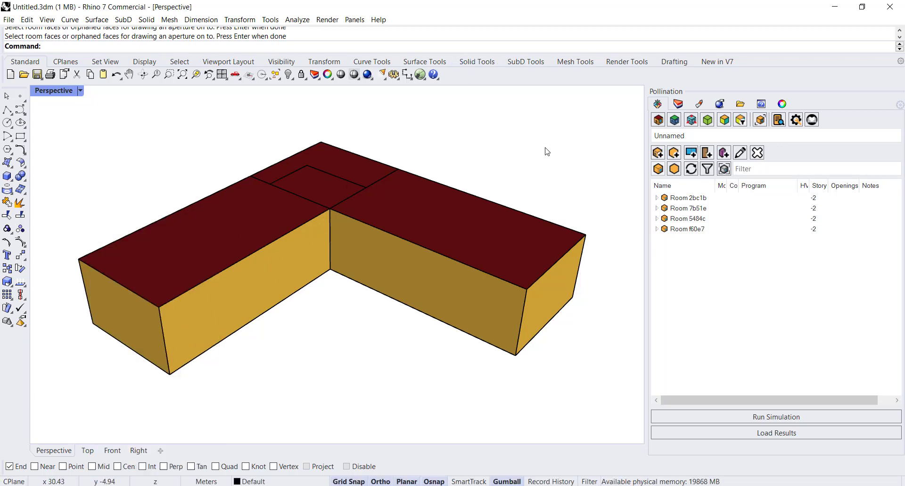
click(692, 154)
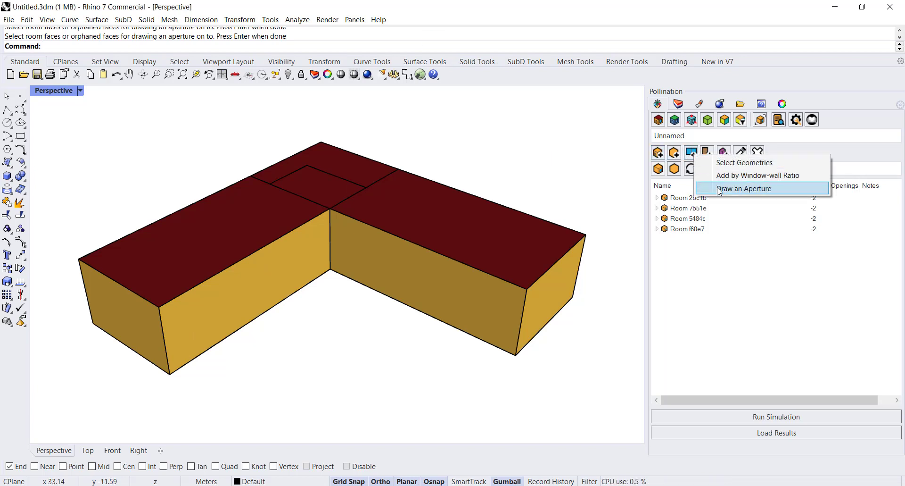
click(744, 188)
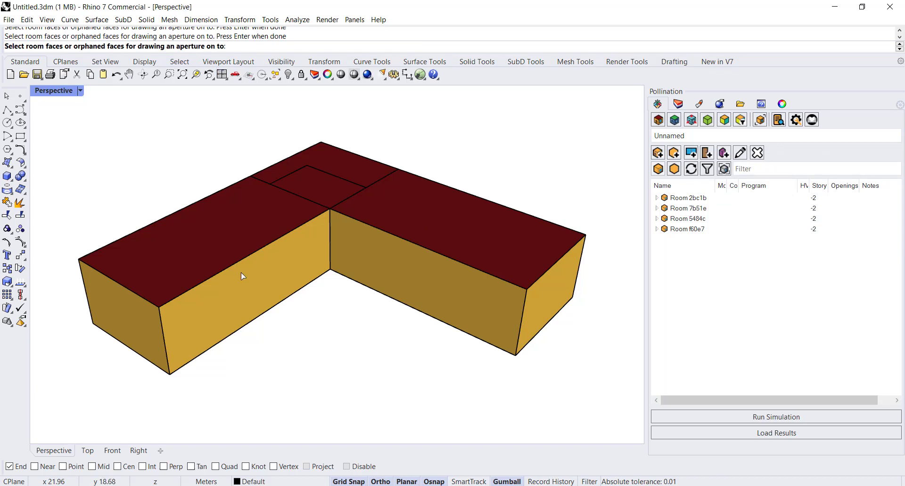
click(241, 298)
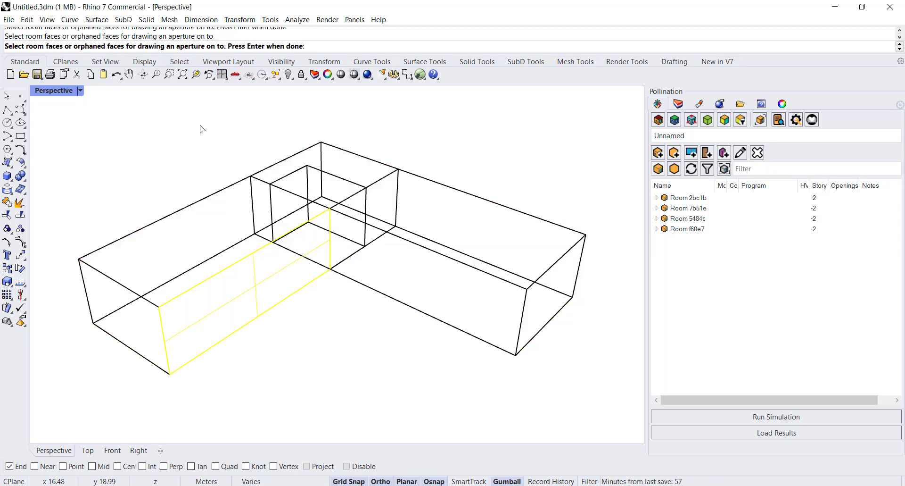
key(Return)
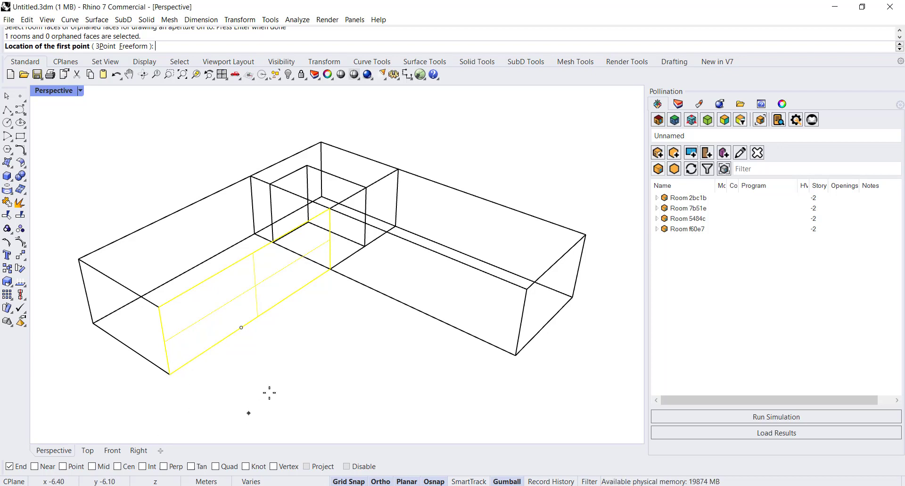
scroll(495, 330, down, 3)
scroll(312, 348, up, 3)
scroll(373, 353, up, 3)
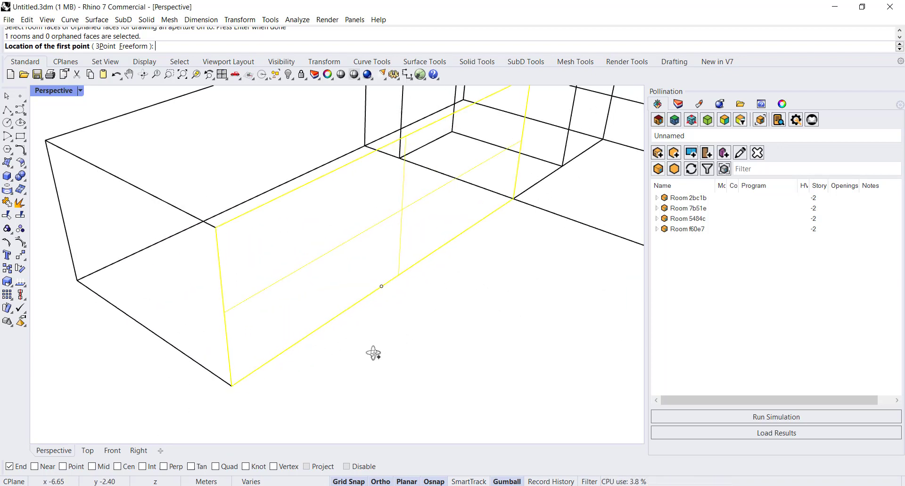
right_drag(374, 353, 358, 348)
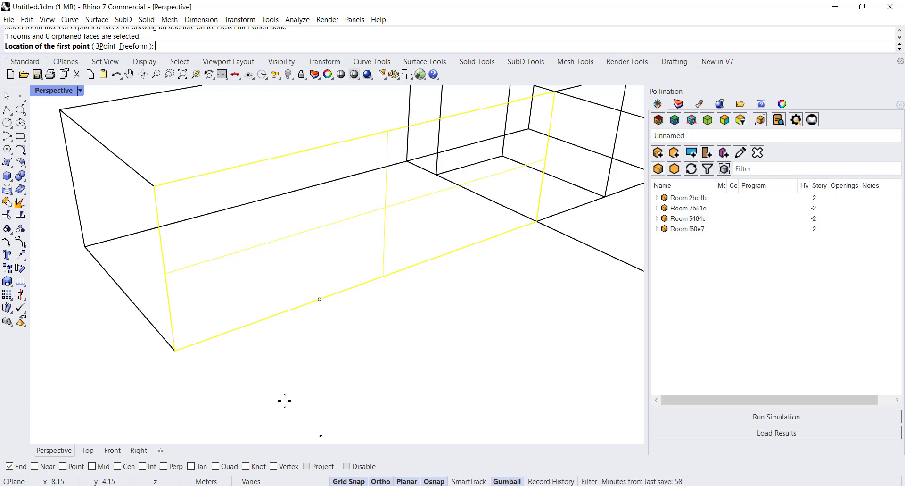
click(179, 344)
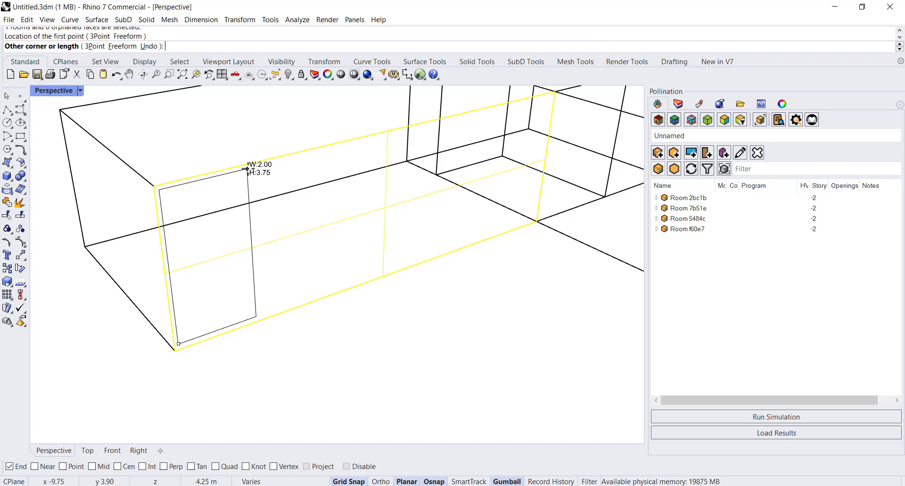
click(247, 168)
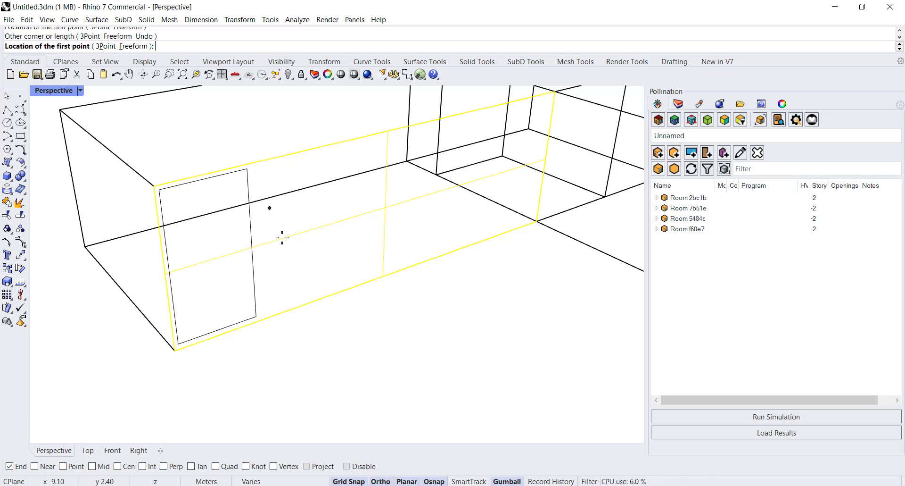
Draw two adjoining apertures along the same wall beside the first one, starting with one about 2.2 m wide and 3.75 m high
click(260, 314)
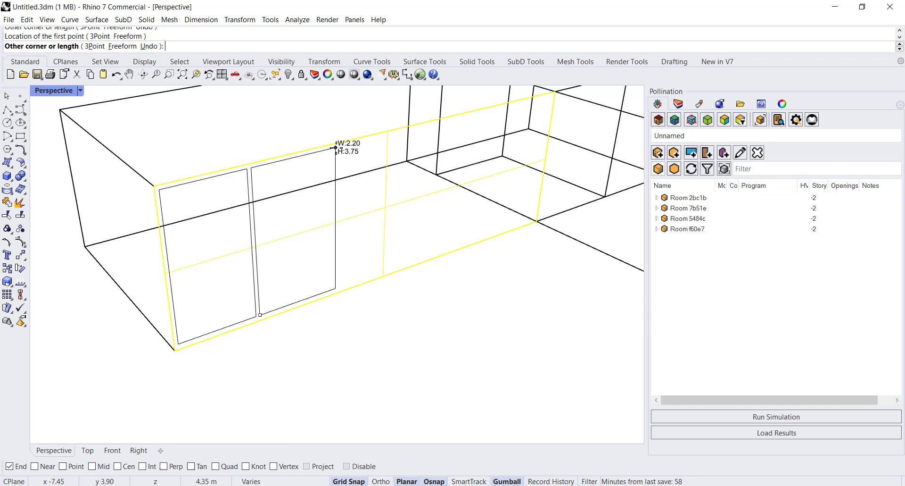
click(339, 147)
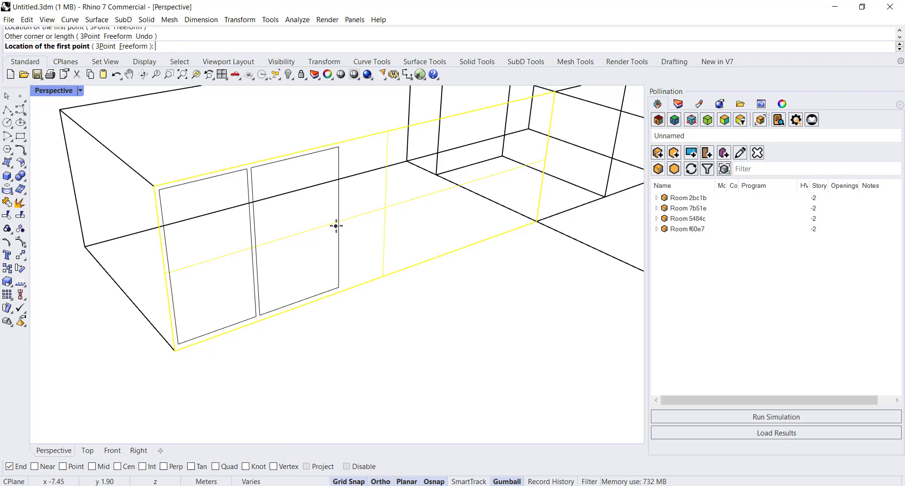
scroll(333, 250, down, 2)
scroll(349, 171, up, 5)
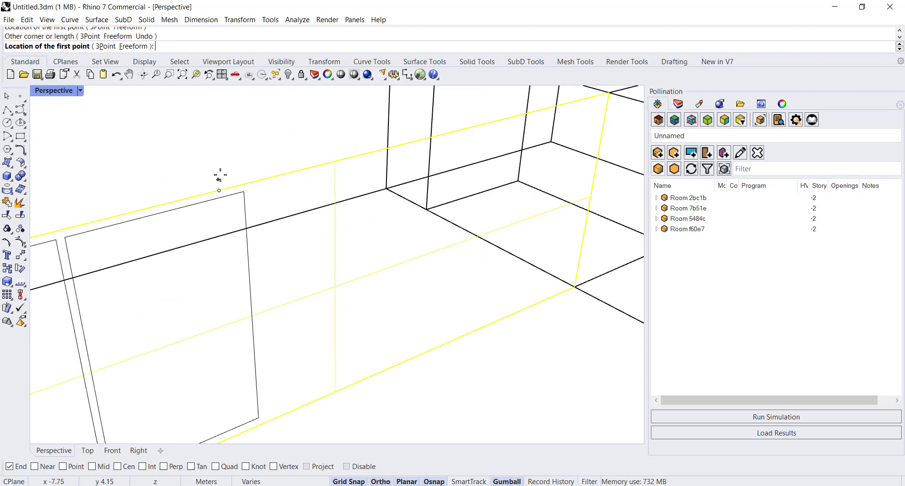
scroll(257, 417, up, 3)
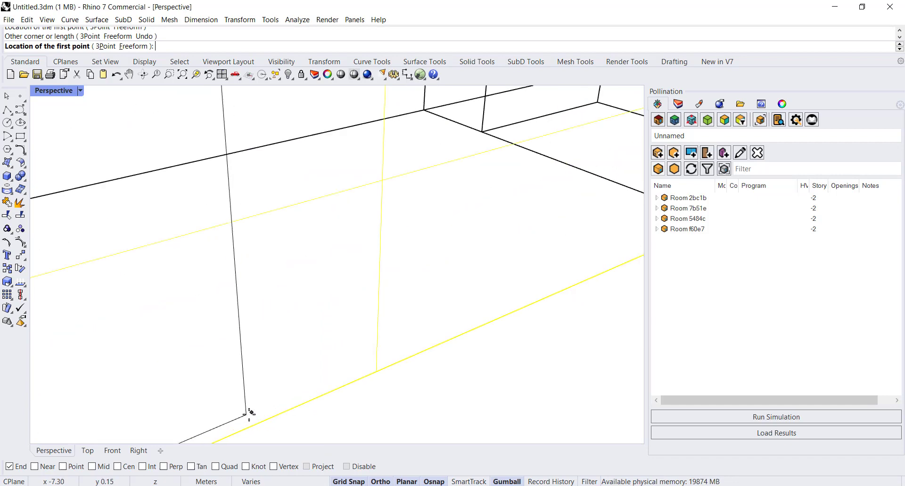
click(246, 414)
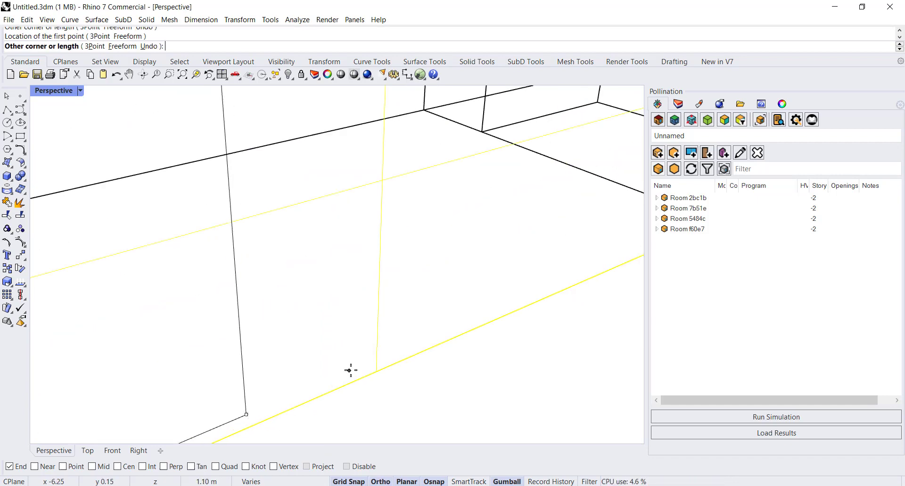
scroll(349, 370, down, 3)
scroll(372, 244, up, 3)
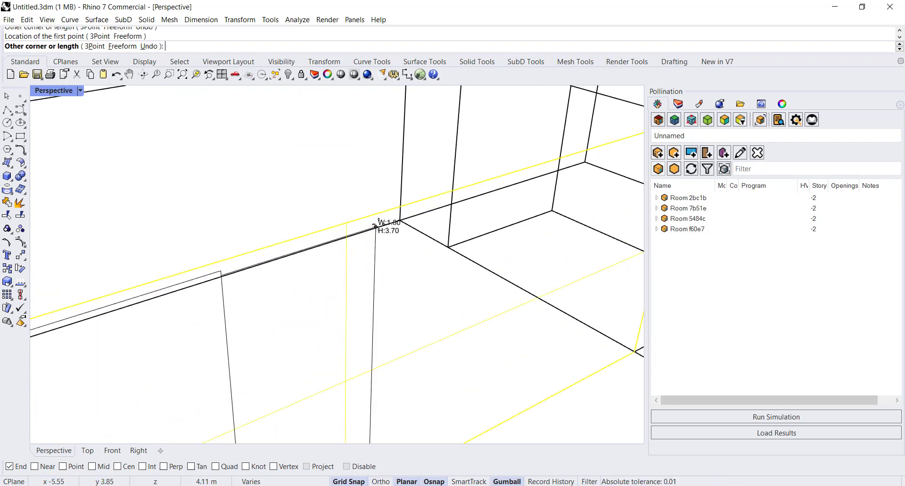
click(440, 202)
Draw a fourth aperture about 4.4 m wide and 3.75 m high reaching the inner corner, and add the drawn windows to the room
scroll(278, 240, down, 4)
scroll(354, 269, up, 3)
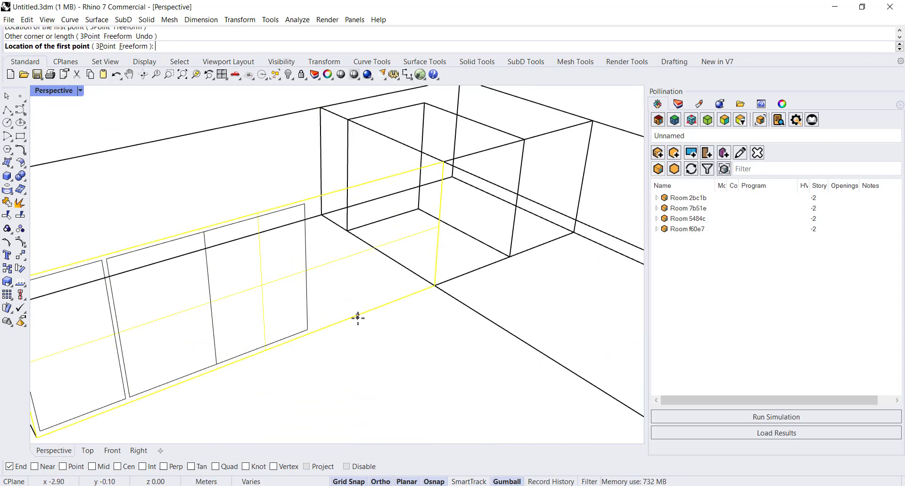
scroll(333, 315, up, 3)
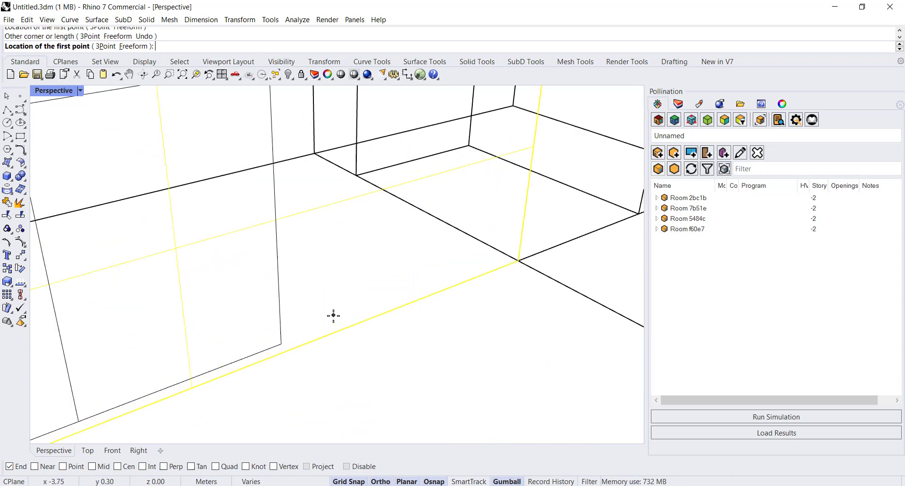
click(287, 342)
scroll(409, 282, up, 2)
scroll(404, 143, up, 1)
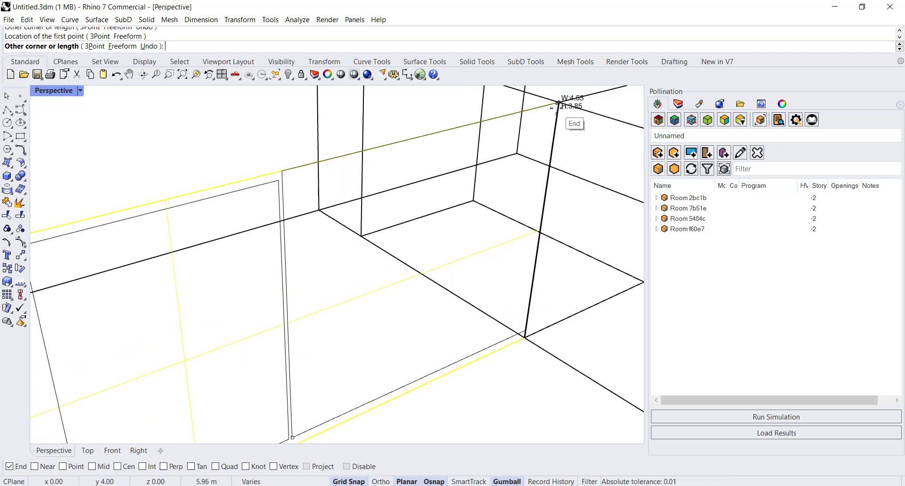
scroll(557, 111, up, 1)
key(F8)
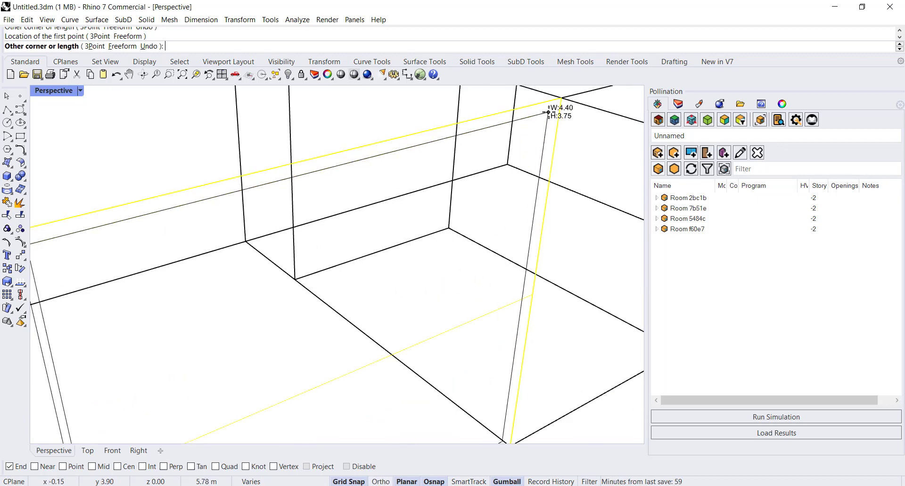
click(552, 112)
scroll(450, 197, down, 6)
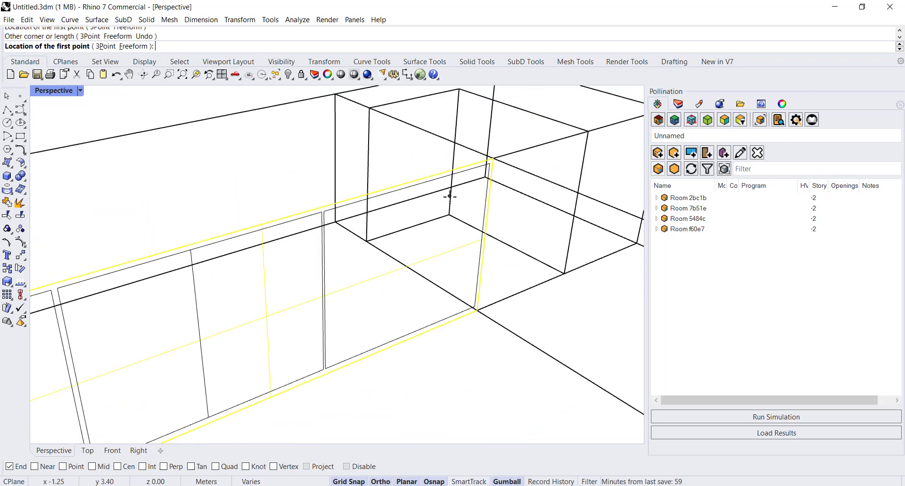
key(Return)
scroll(441, 213, down, 8)
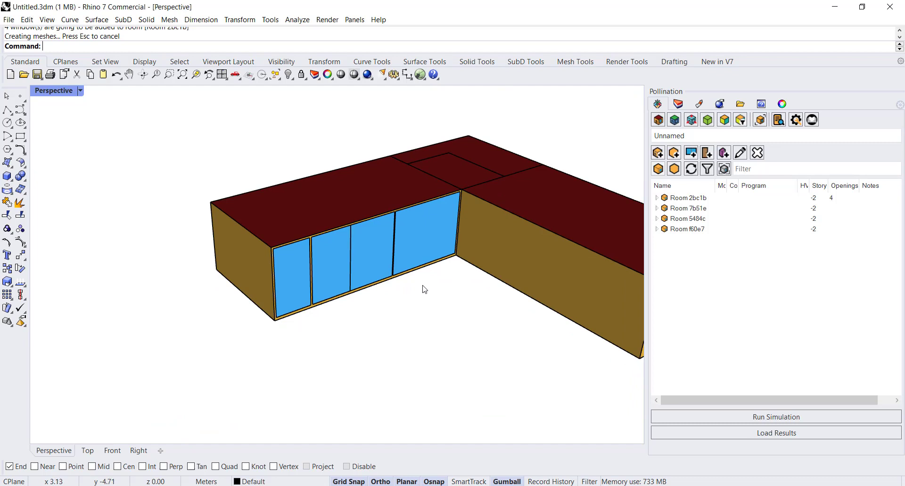
Enter edit mode for Room 2bc1b and select the second window from the wall's outer end
right_drag(422, 288, 368, 245)
scroll(282, 295, up, 3)
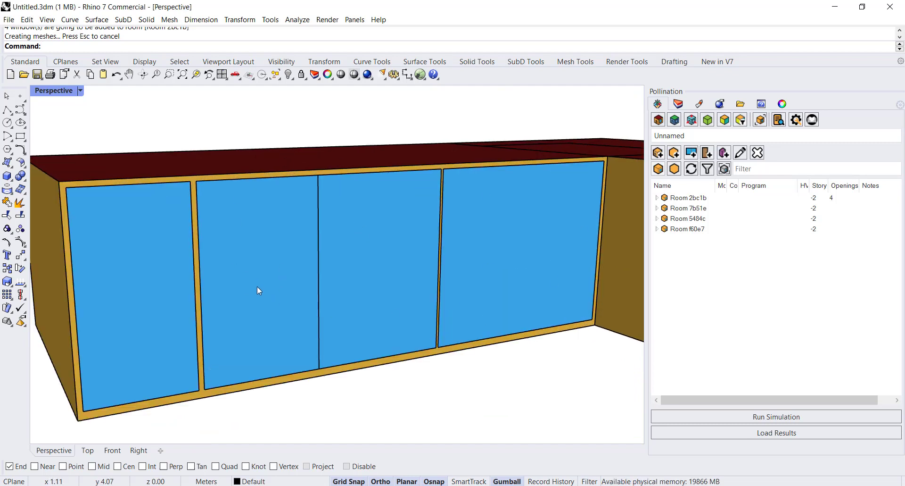
scroll(305, 245, up, 5)
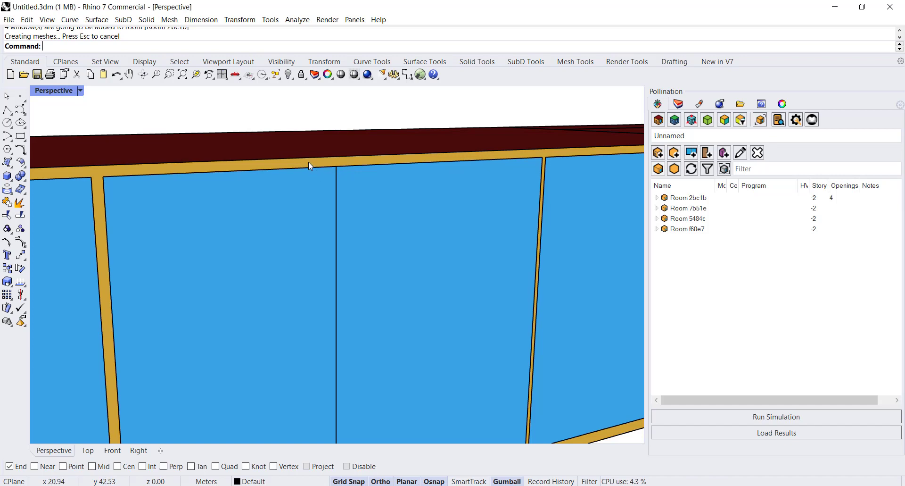
scroll(338, 163, down, 10)
right_drag(338, 211, 341, 240)
scroll(325, 193, up, 5)
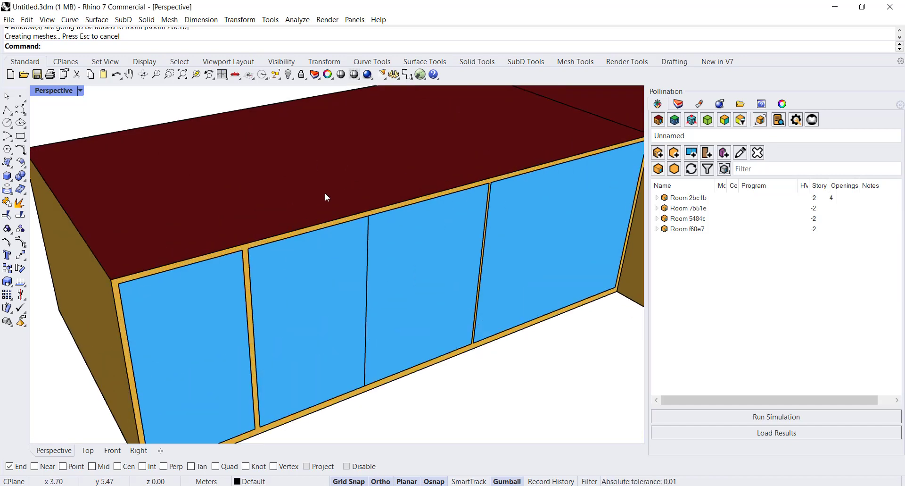
double_click(325, 193)
click(412, 395)
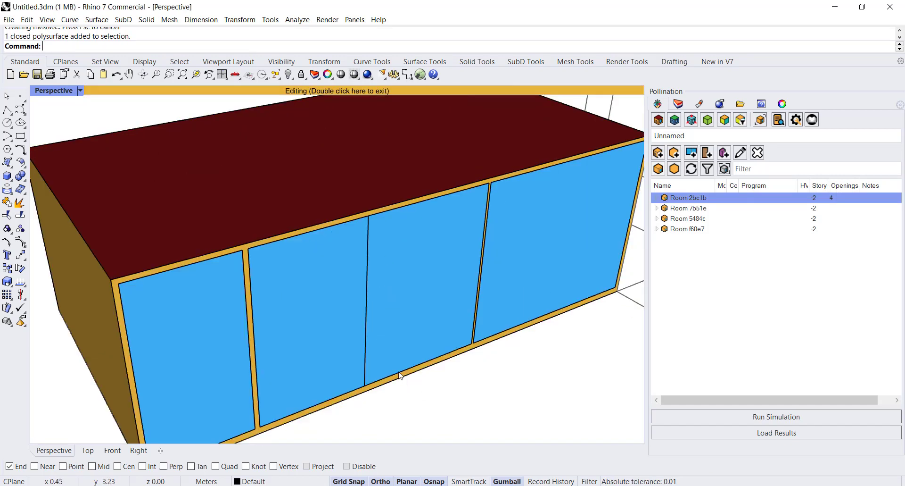
click(340, 227)
click(318, 231)
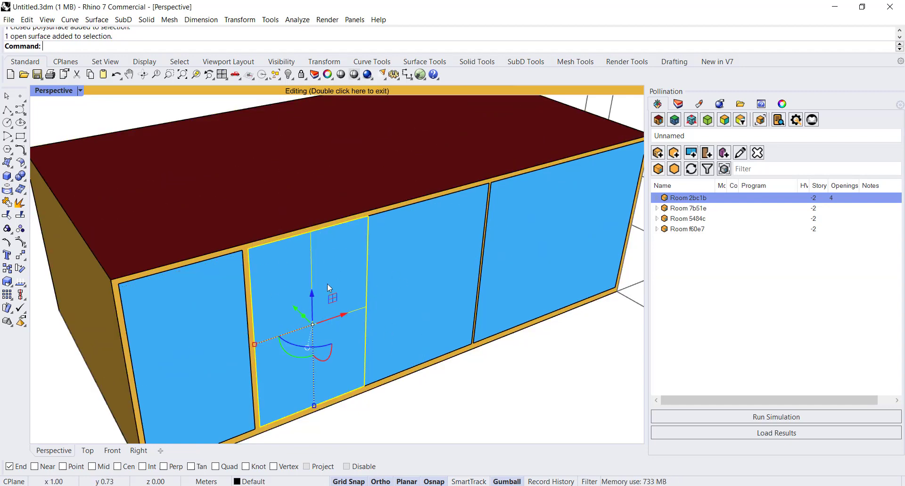
Narrow the third window from the wall's outer end with Scale1D, based at its inner upper corner, leaving a small gap beside the second window
click(395, 209)
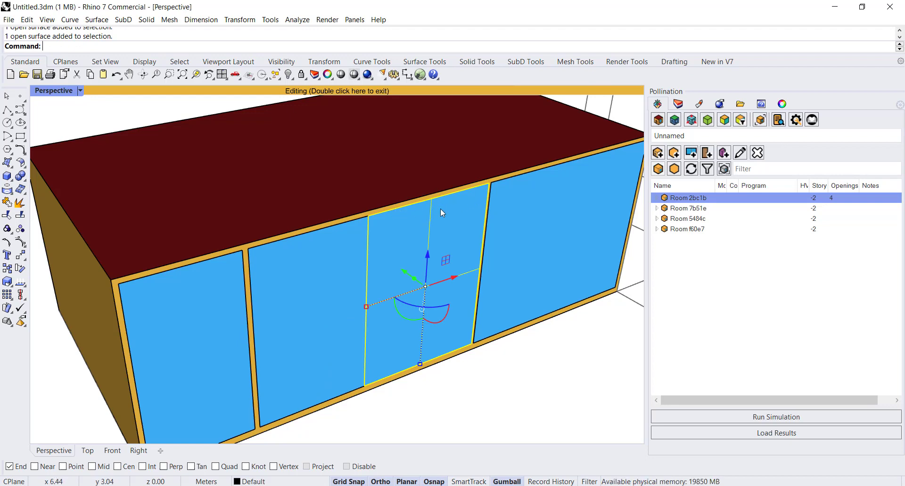
scroll(443, 238, up, 3)
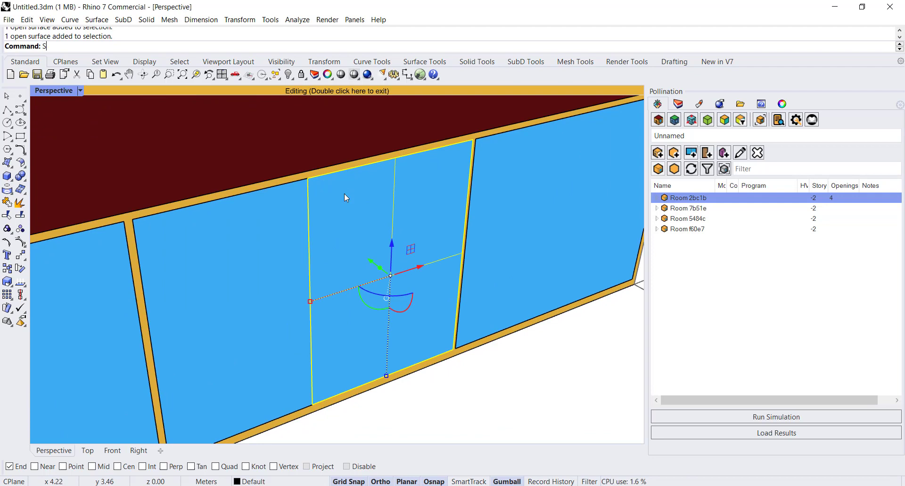
text(cale1D)
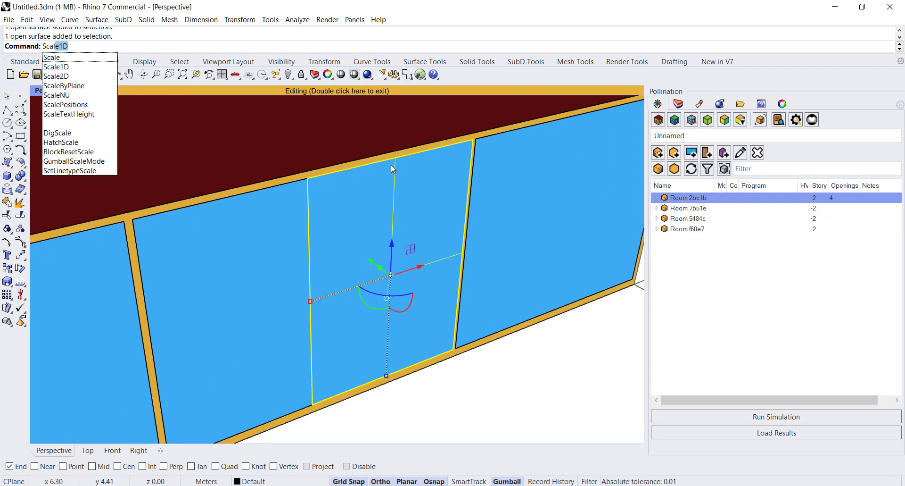
click(75, 67)
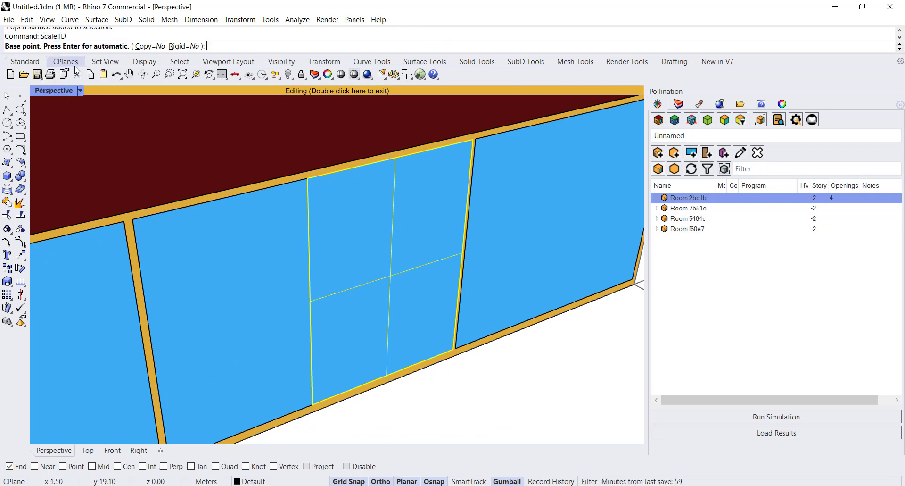
click(472, 141)
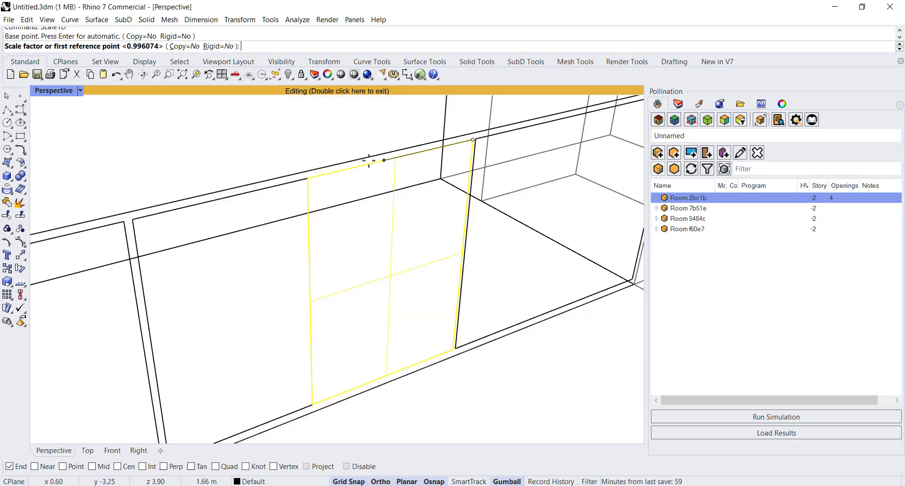
click(308, 178)
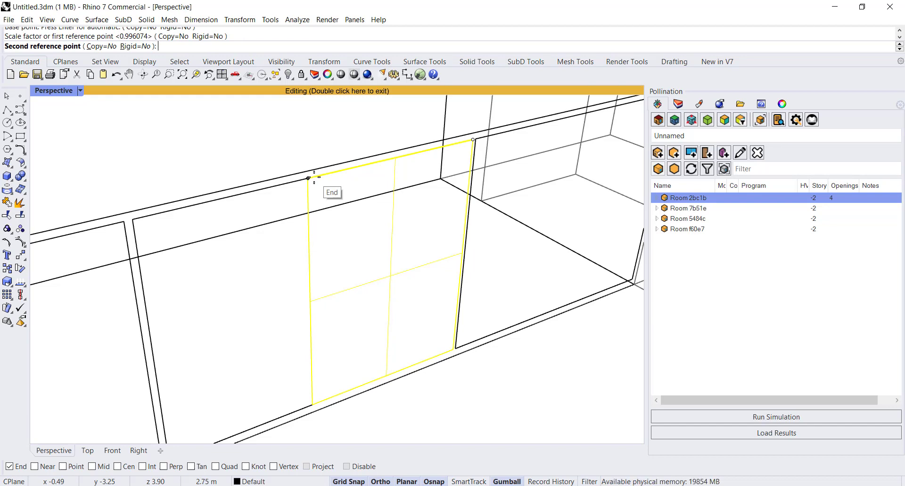
scroll(321, 175, up, 2)
click(313, 177)
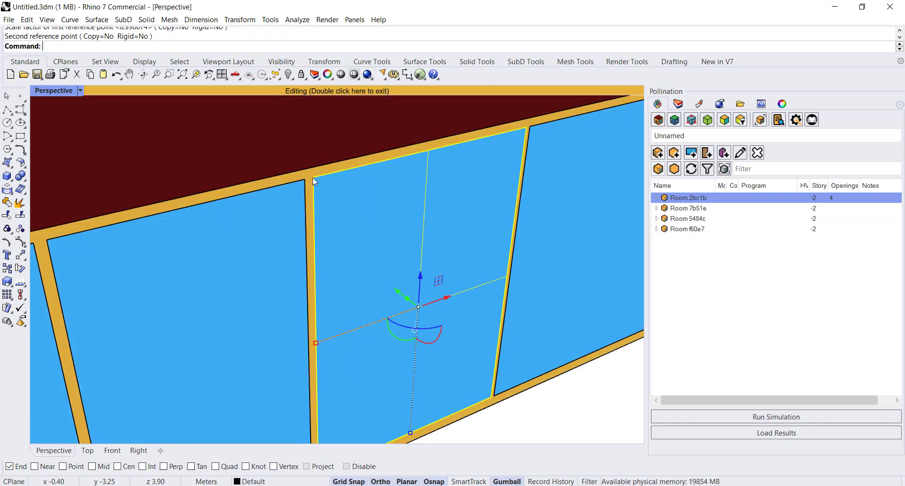
Finish editing Room 2bc1b's windows and exit its edit mode
scroll(264, 281, down, 5)
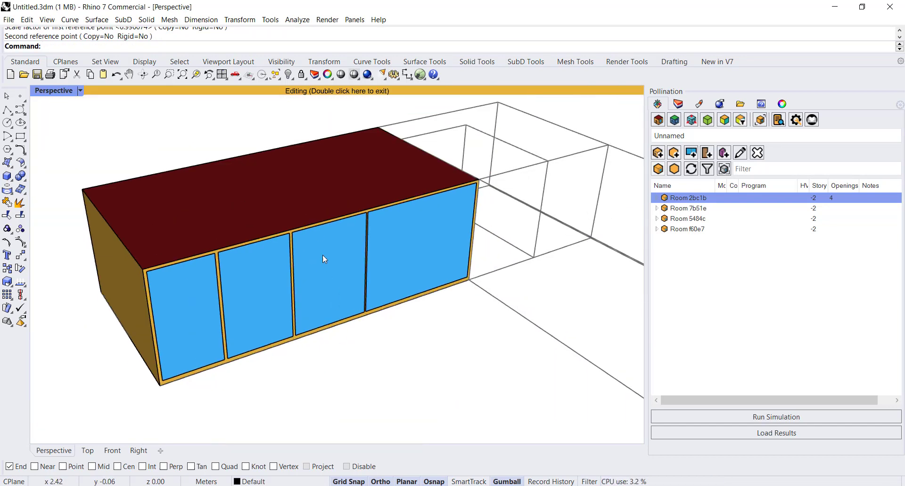
scroll(319, 234, up, 5)
scroll(327, 216, down, 4)
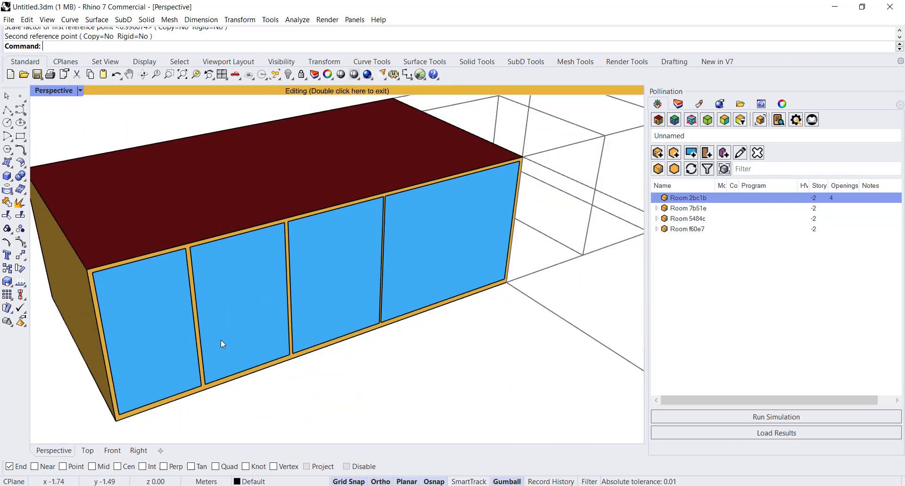
right_drag(217, 347, 422, 395)
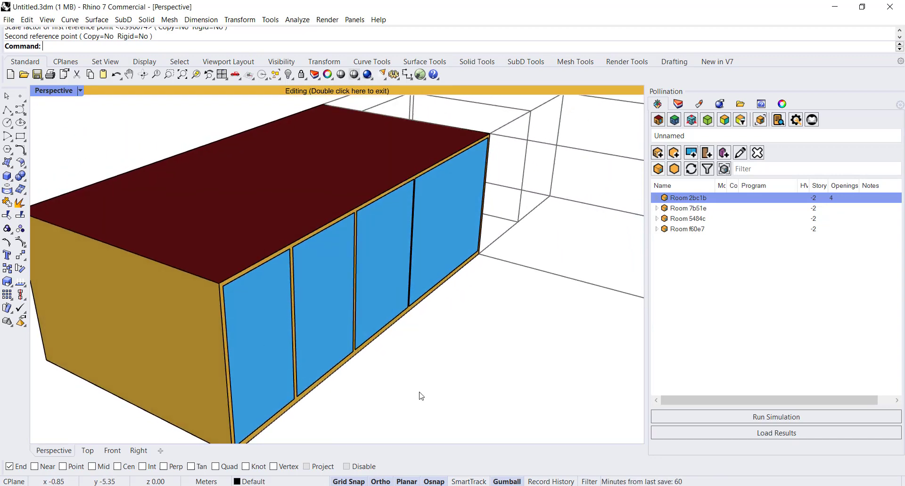
double_click(315, 92)
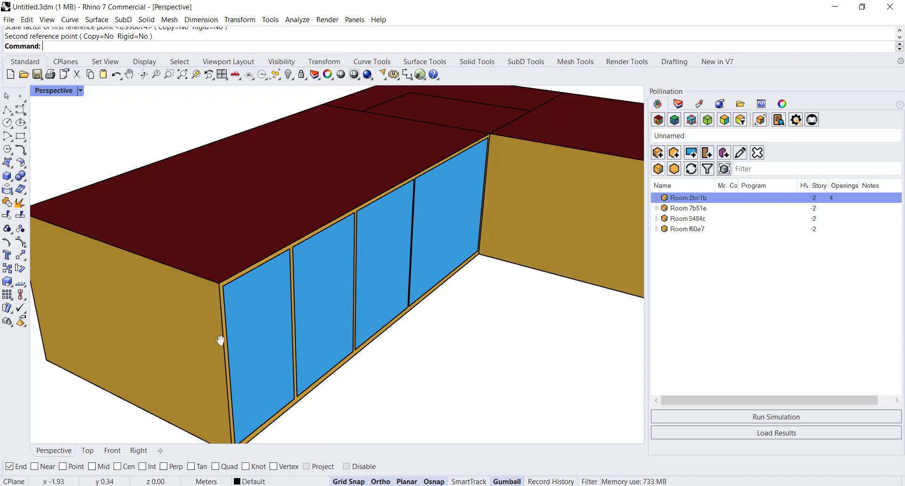
Draw a 3Point rectangular aperture about 2.65 m high across most of Room 2bc1b's outer end wall and add it to the room
right_drag(220, 340, 329, 296)
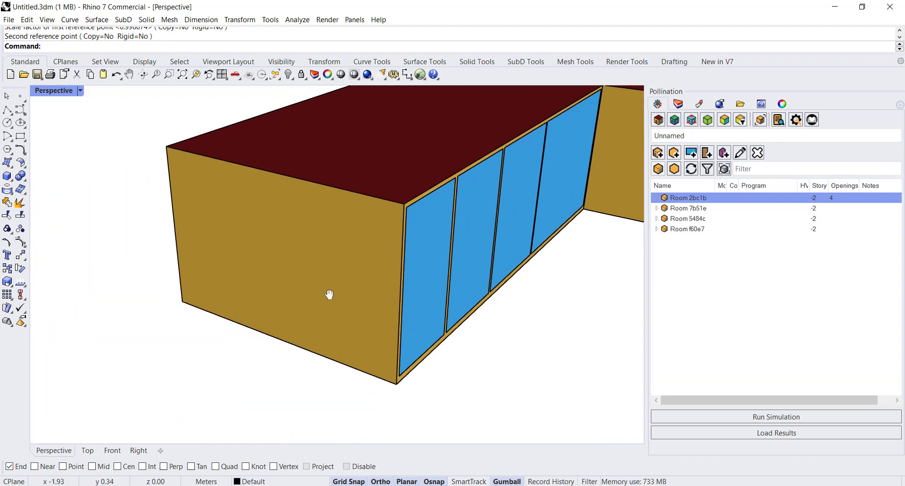
click(692, 152)
click(718, 188)
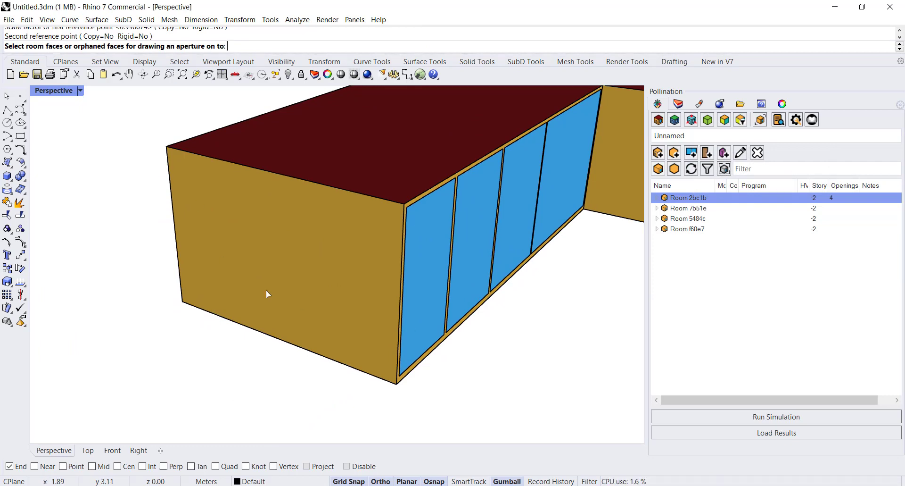
click(293, 245)
click(330, 295)
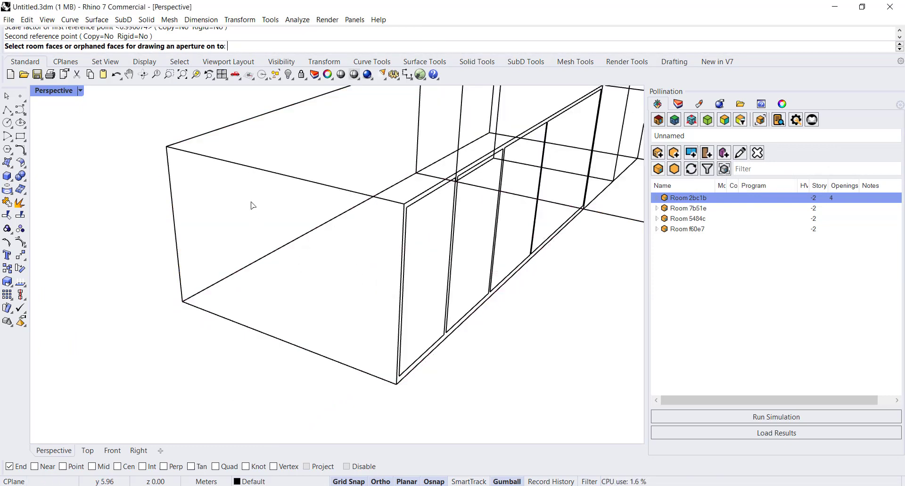
click(252, 205)
key(Return)
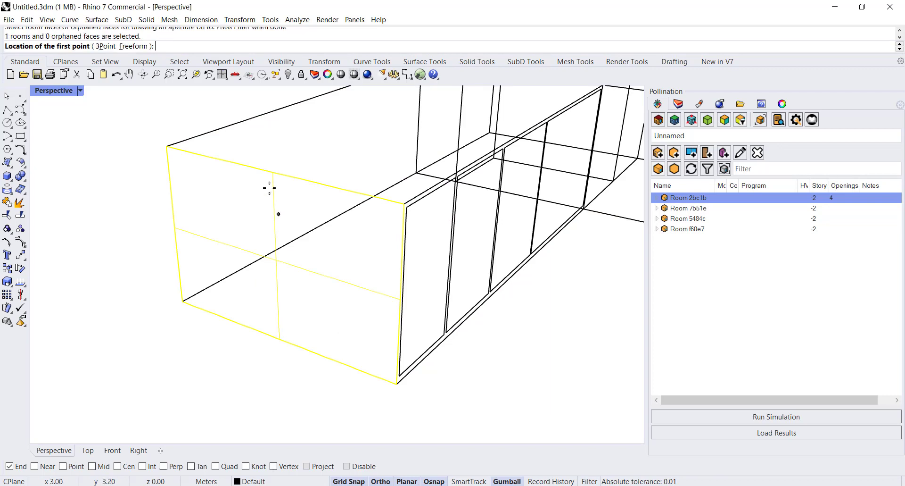
click(107, 45)
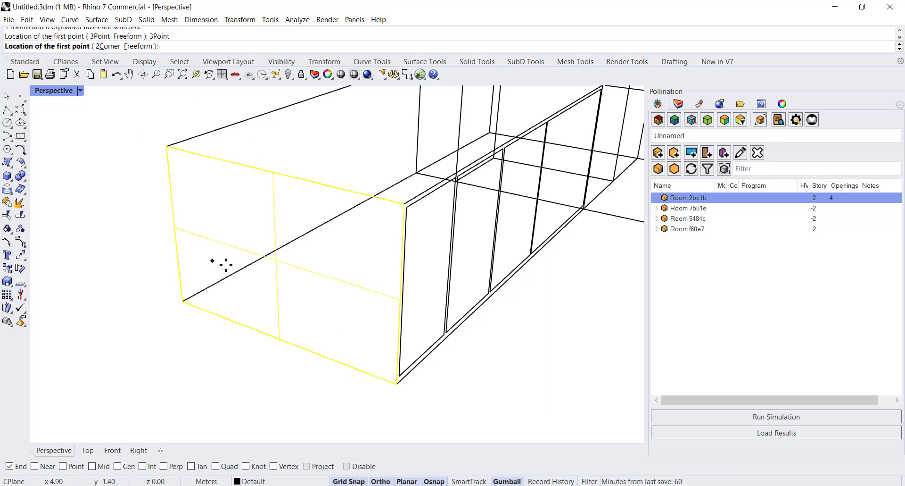
click(184, 167)
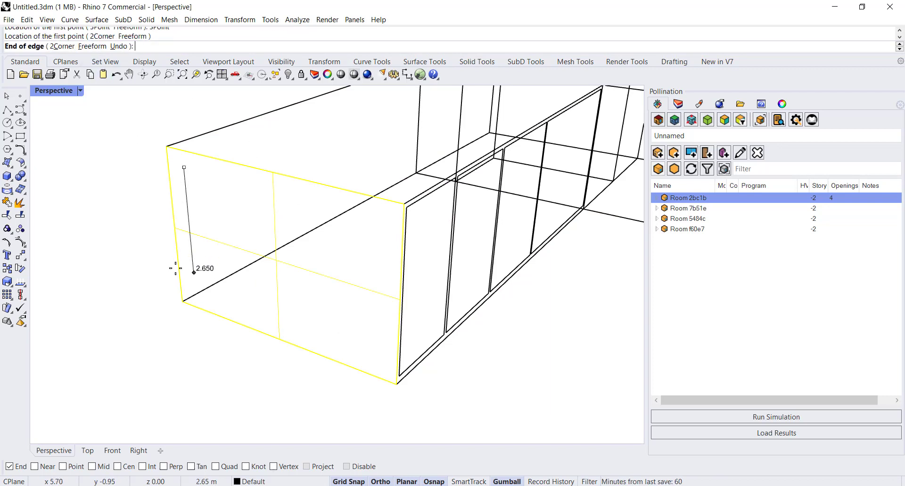
click(193, 270)
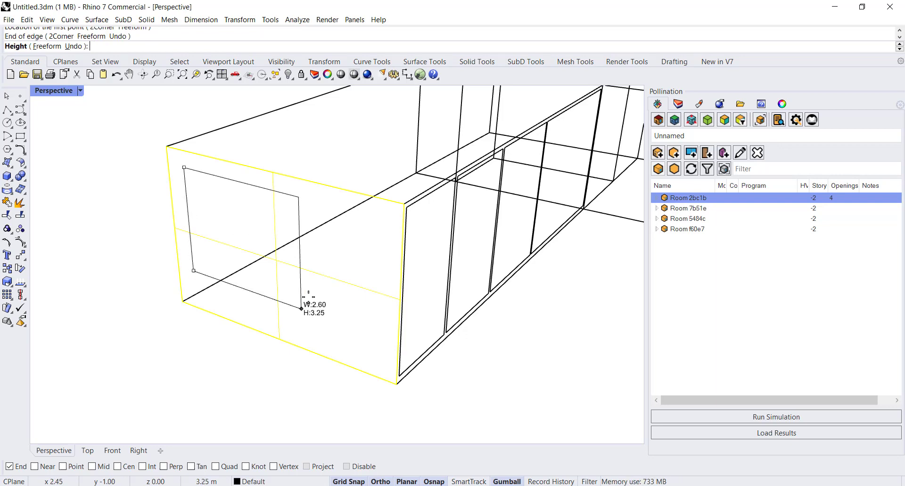
click(394, 306)
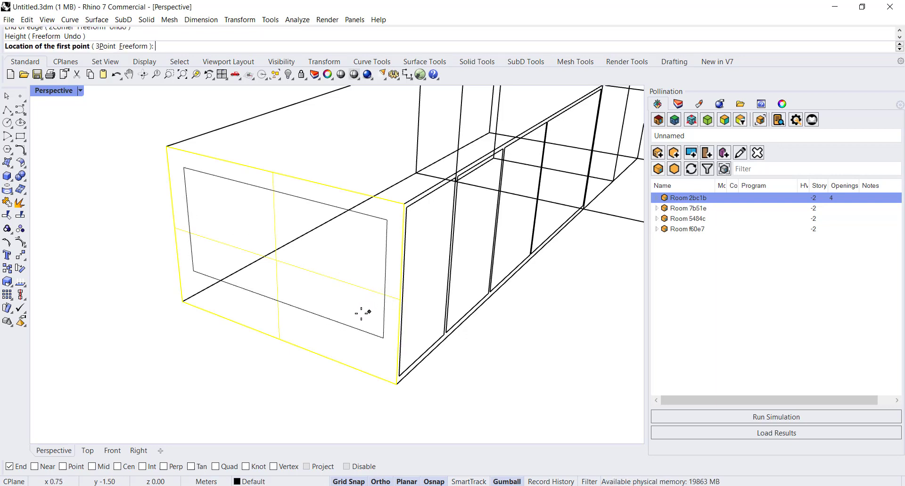
key(Return)
Draw a Freeform L-shaped aperture on Room 2bc1b's long blank wall, starting at the outer bottom corner with a base about 2.4 m long
right_drag(219, 232, 292, 231)
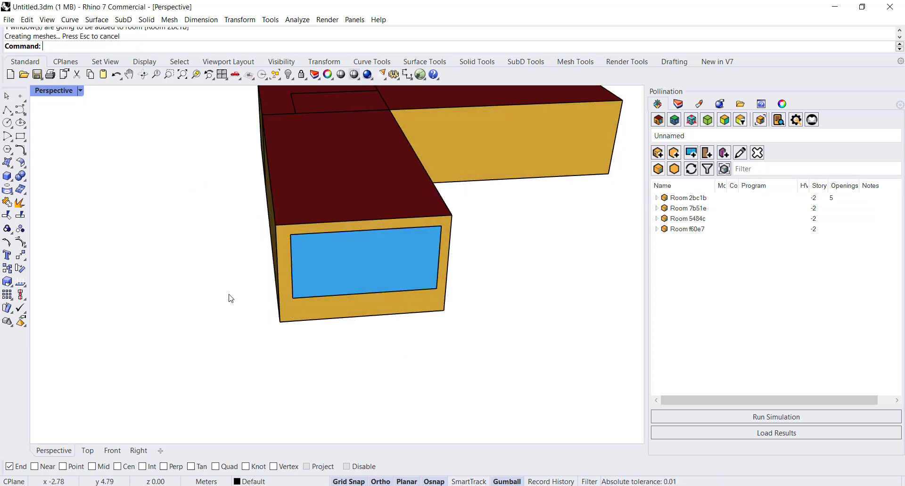
right_drag(262, 315, 342, 314)
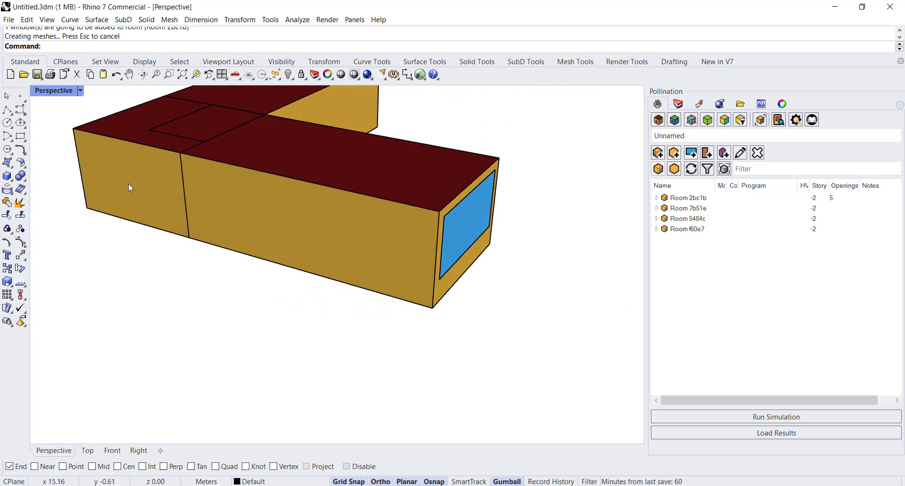
click(287, 222)
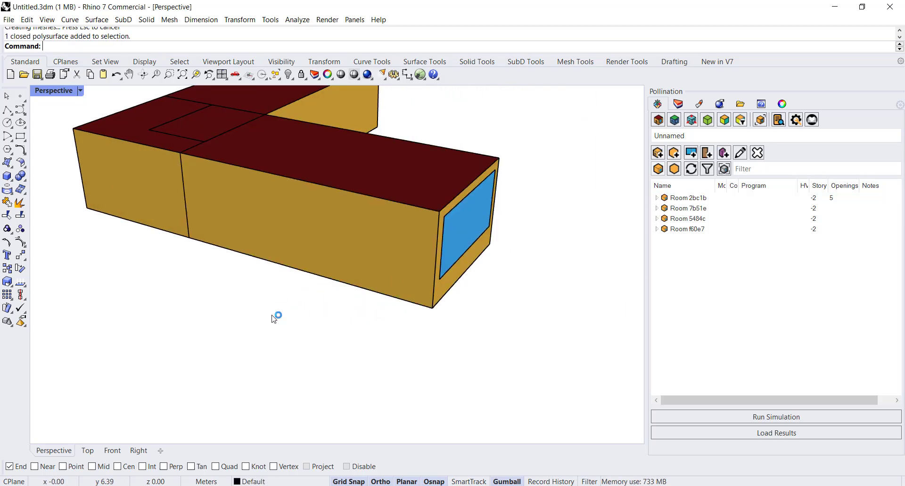
key(Return)
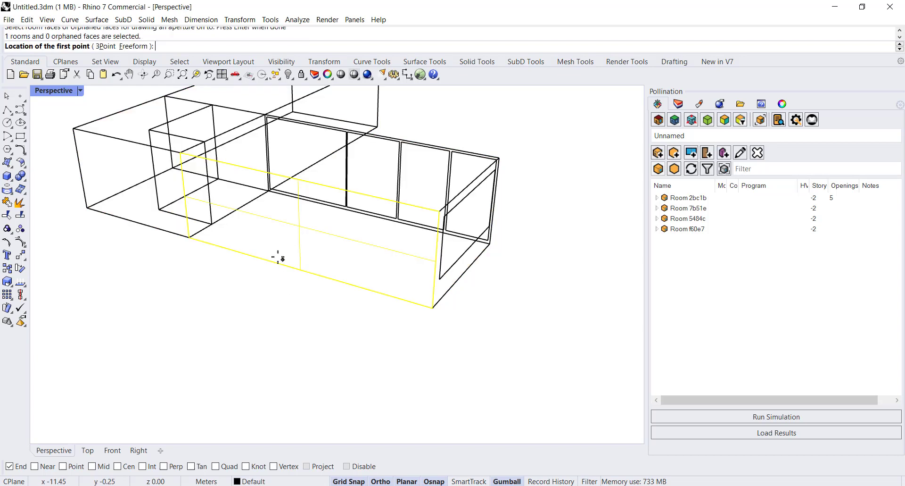
click(128, 49)
click(433, 307)
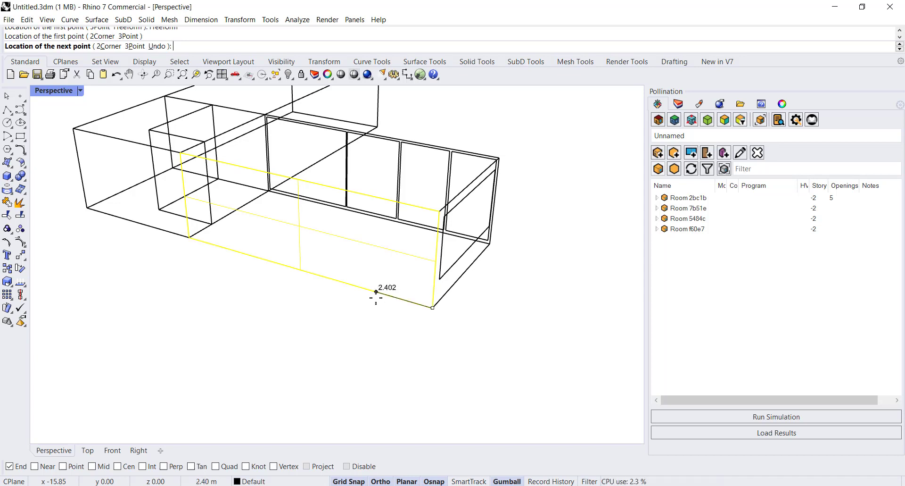
click(376, 293)
click(378, 233)
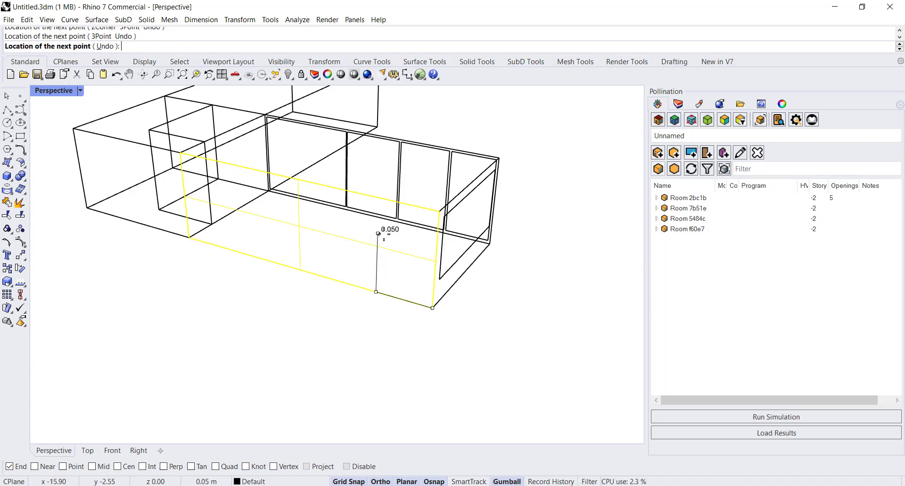
click(422, 244)
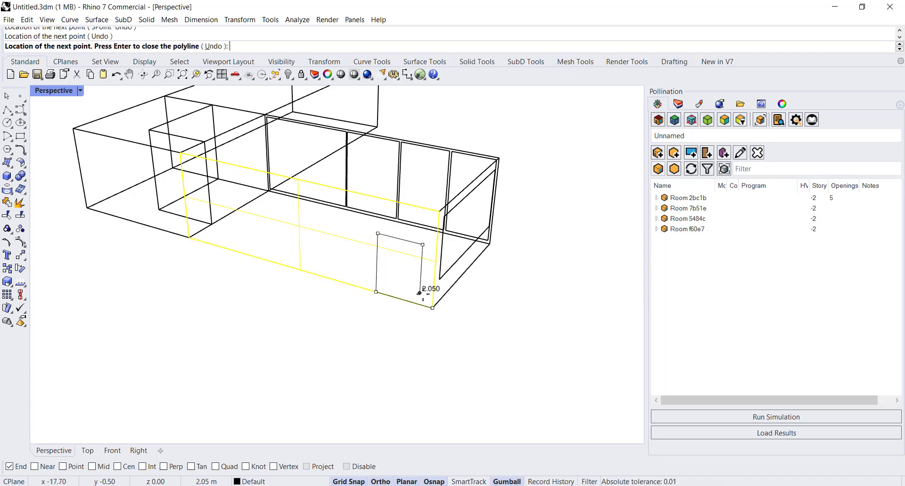
scroll(430, 294, up, 5)
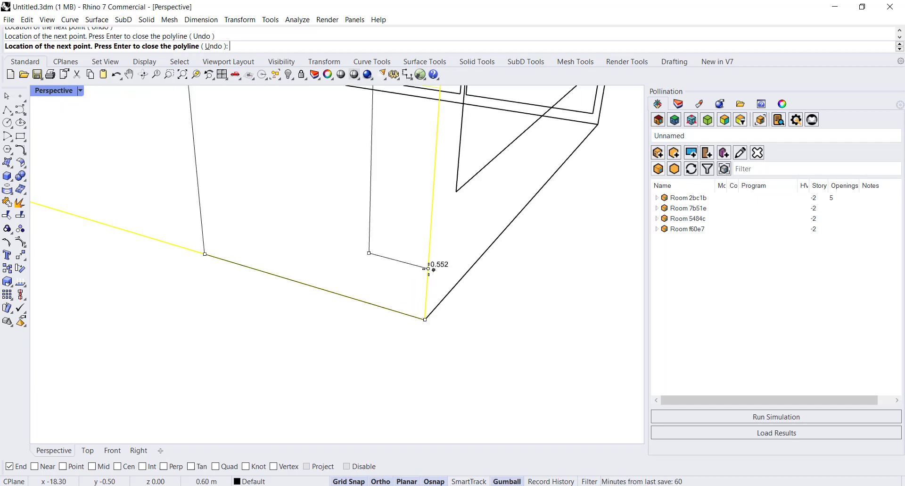
click(428, 268)
click(425, 319)
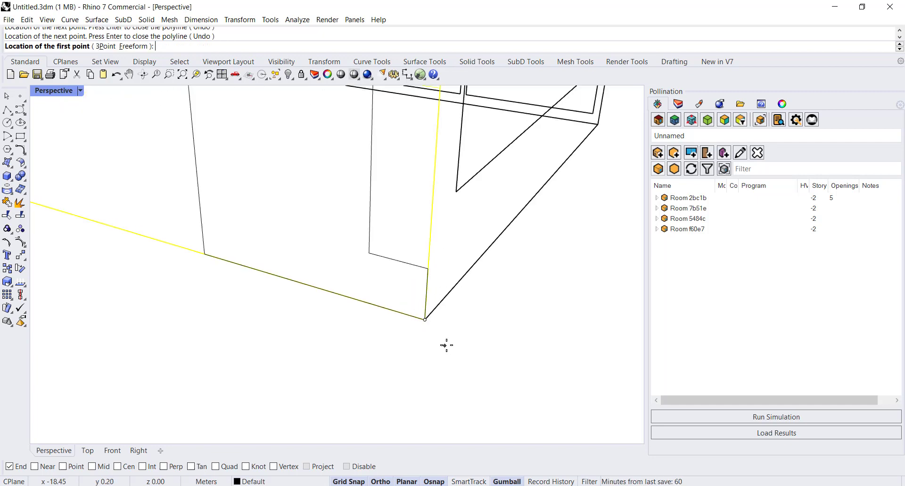
key(Return)
Enter edit mode for Room 2bc1b and move the L-shaped aperture slightly upward off the wall's base
scroll(427, 349, down, 3)
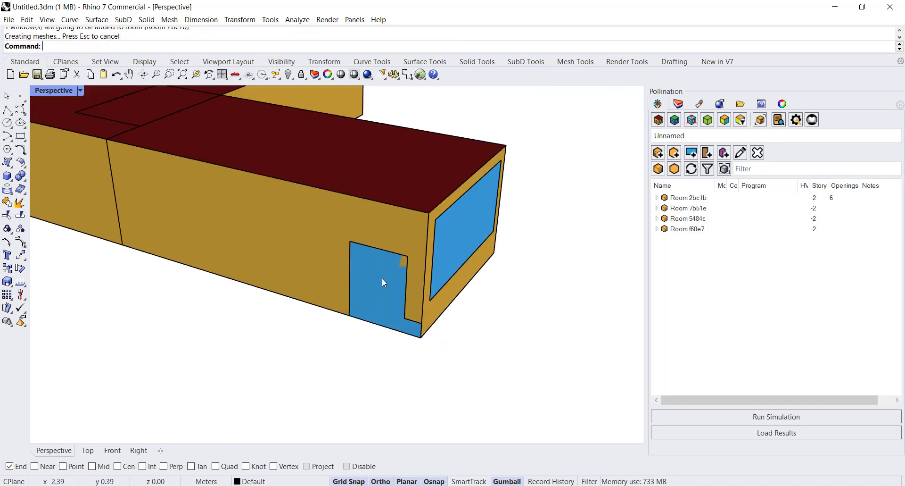
scroll(383, 278, up, 3)
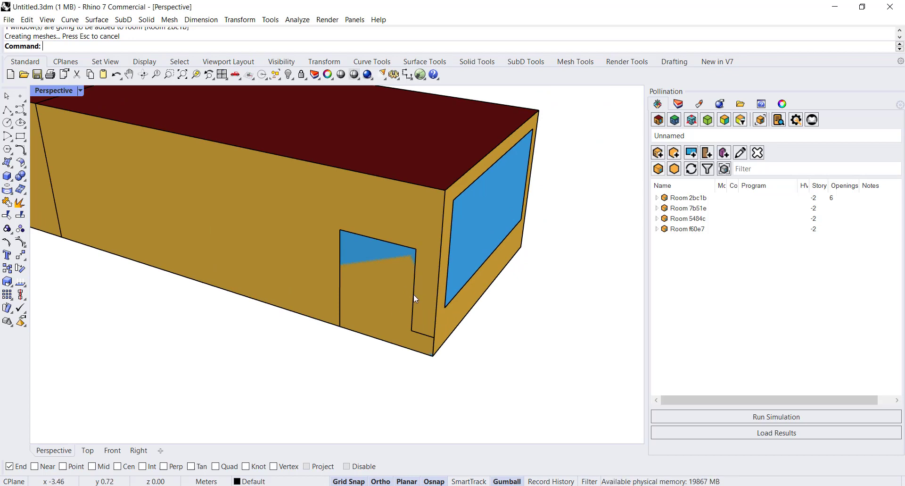
scroll(418, 328, up, 2)
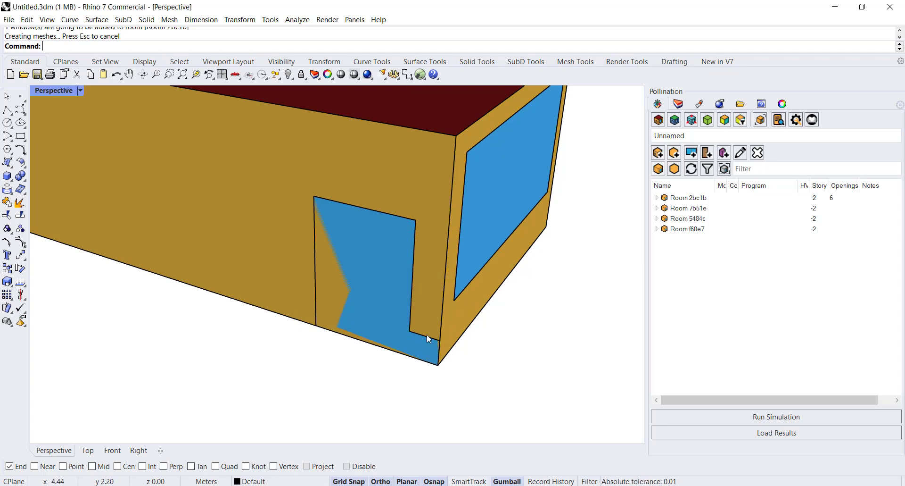
double_click(408, 137)
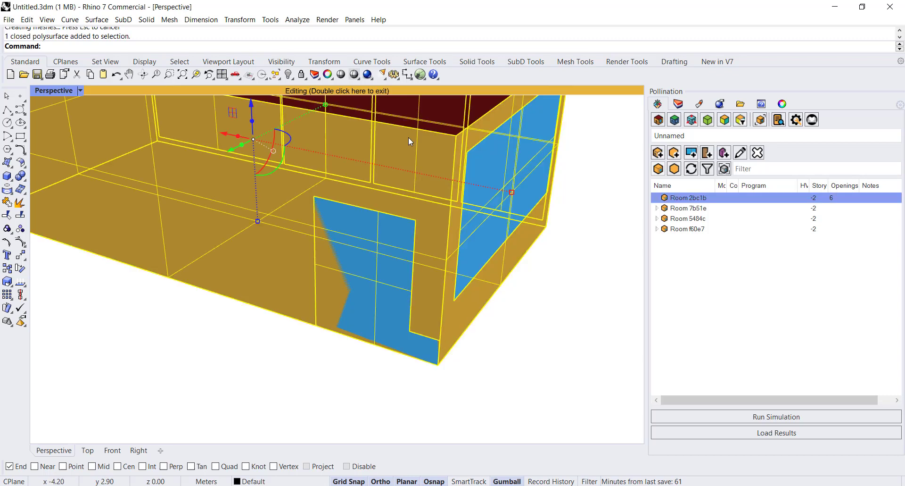
click(520, 386)
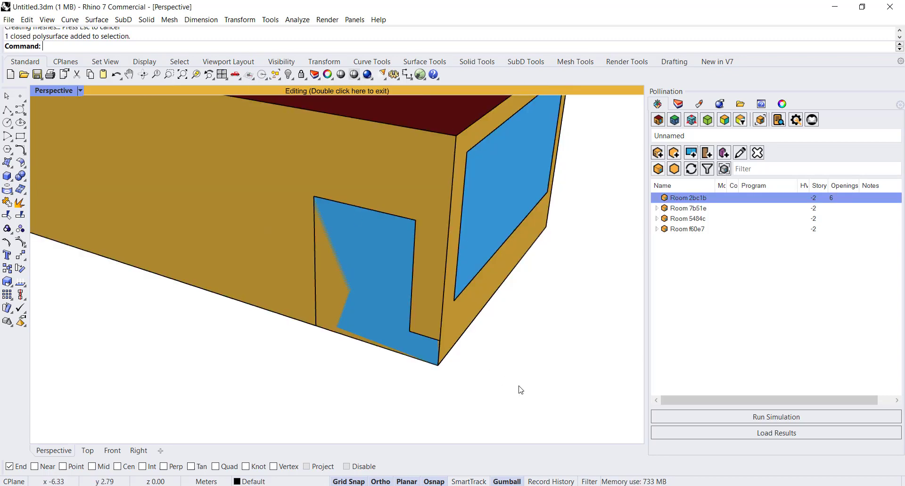
click(400, 222)
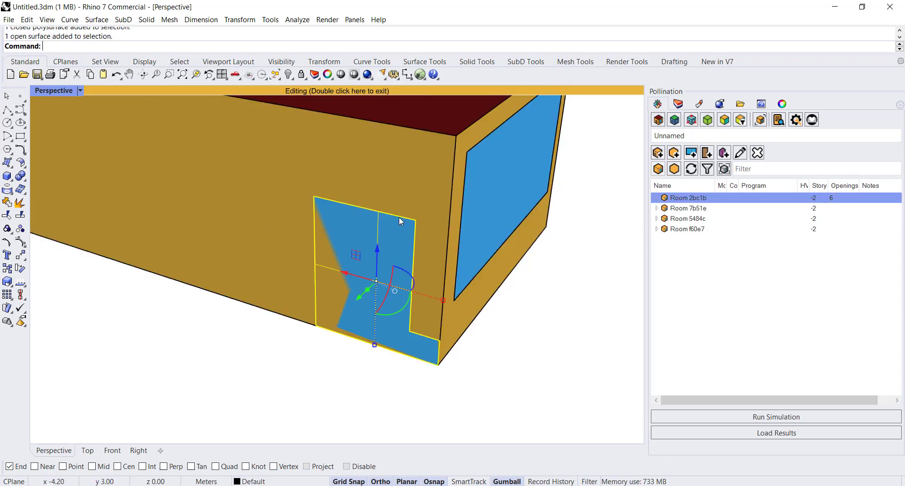
click(377, 247)
key(Return)
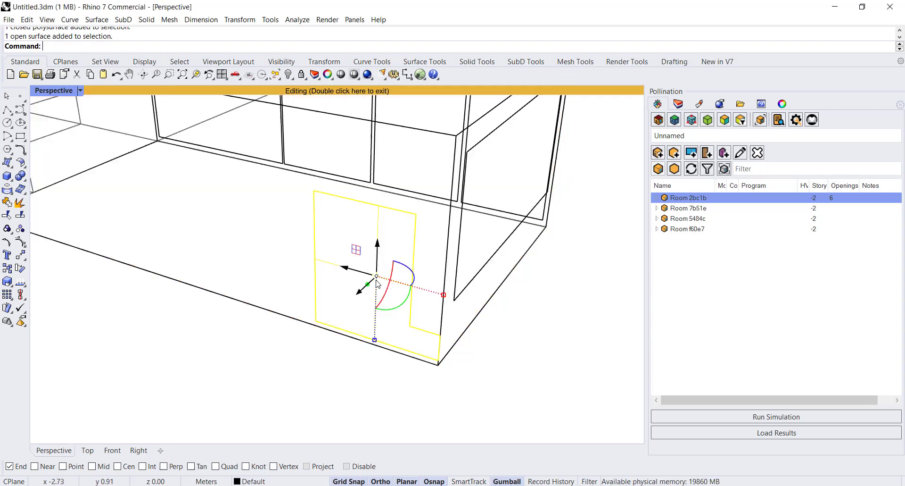
Try to shift the L-shaped aperture 0.1 m along the wall away from the corner, and undo its moves
click(343, 268)
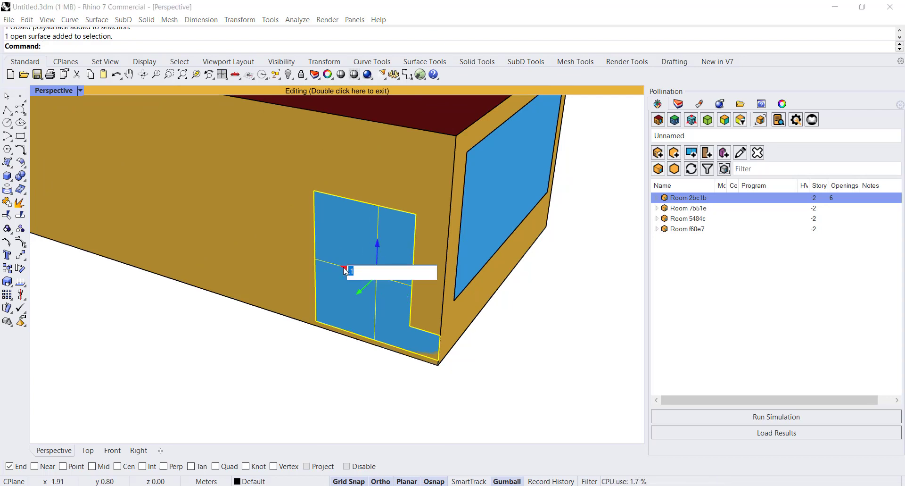
key(Return)
click(484, 367)
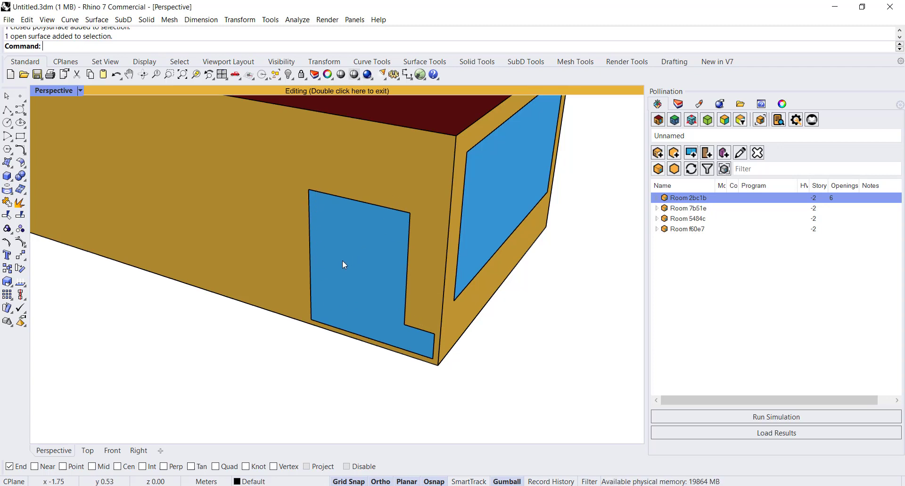
key(ctrl+z)
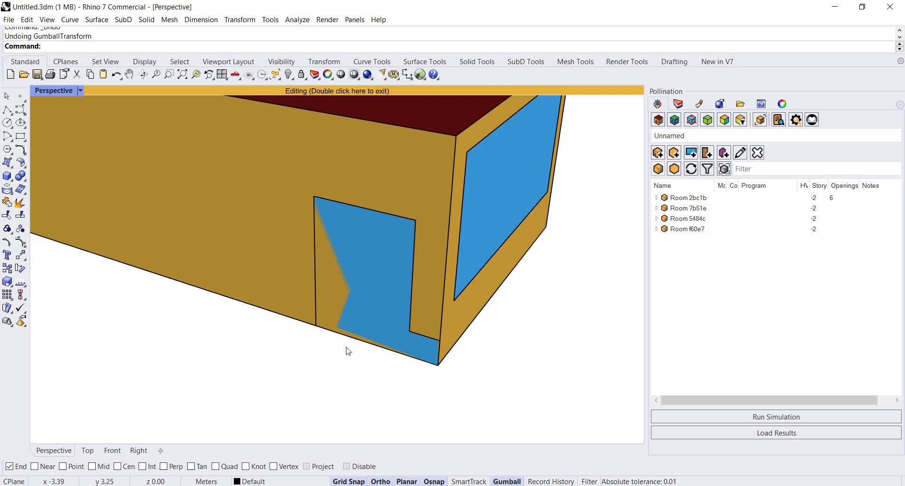
Move the L-shaped aperture 0.1 m up from the wall's base and 0.1 m along the wall away from the outer corner
mouse_move(308, 343)
right_down()
mouse_move(357, 328)
mouse_move(354, 357)
mouse_move(334, 317)
mouse_move(295, 326)
mouse_move(299, 334)
right_up()
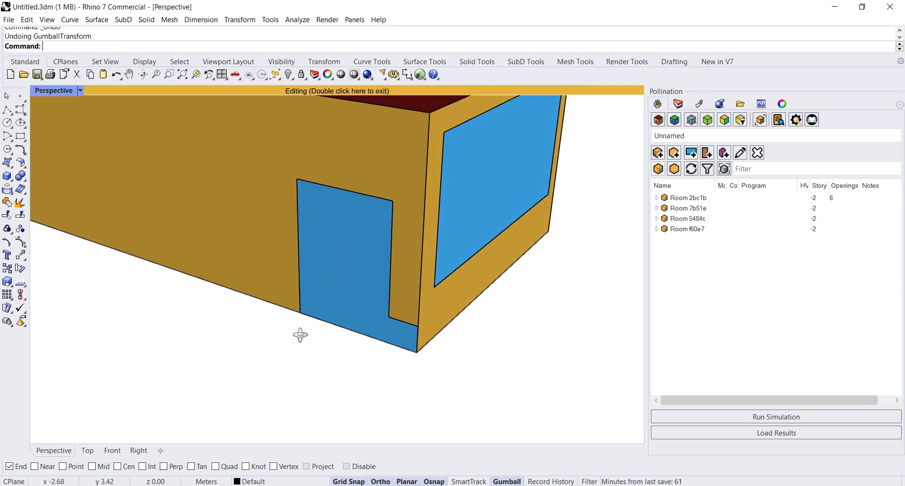
click(346, 240)
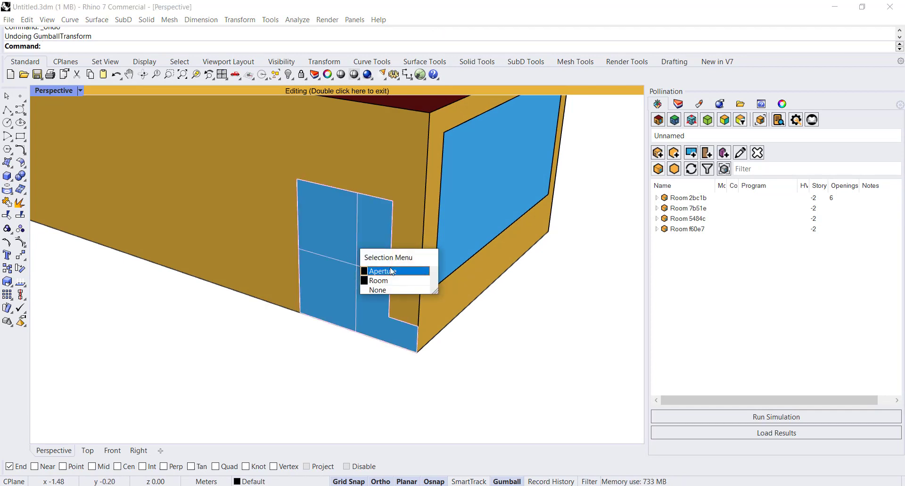
click(371, 271)
click(358, 233)
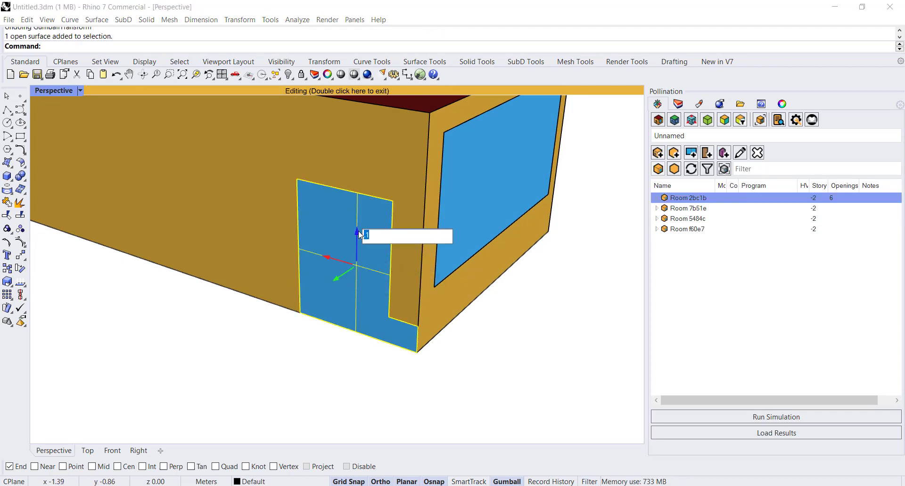
key(Return)
click(330, 253)
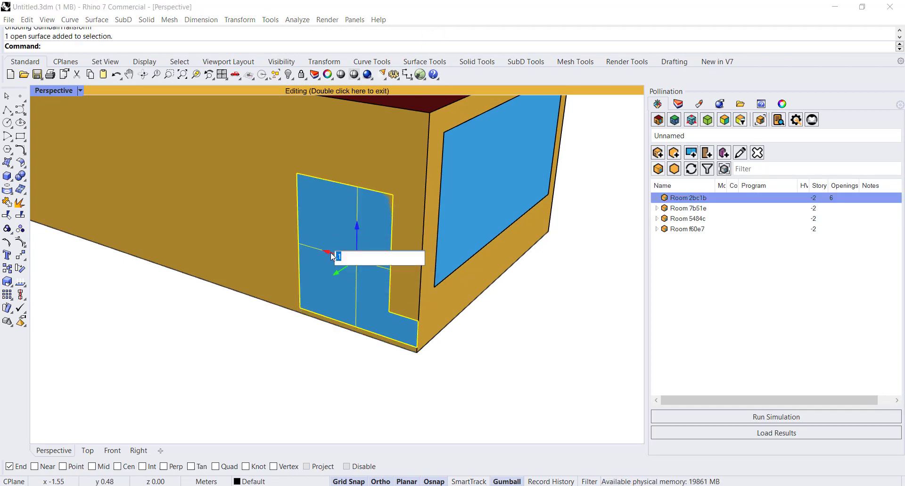
key(Return)
click(498, 371)
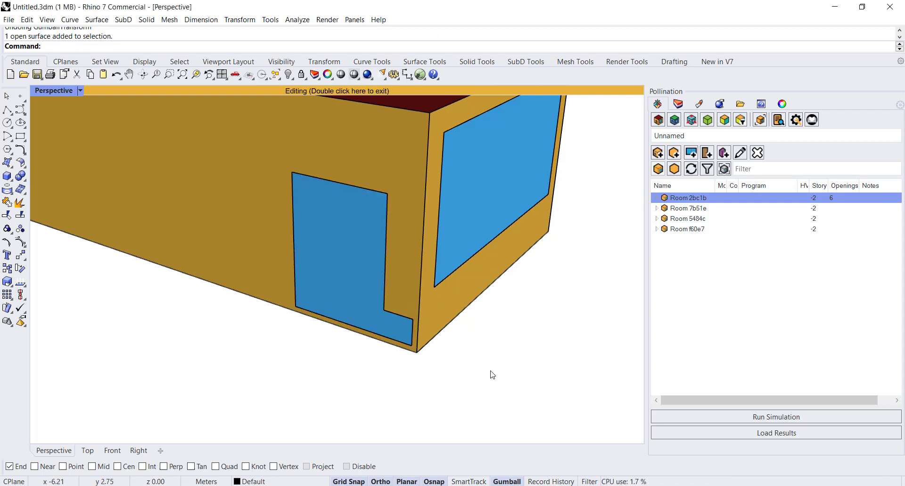
scroll(489, 372, down, 3)
right_drag(490, 376, 363, 258)
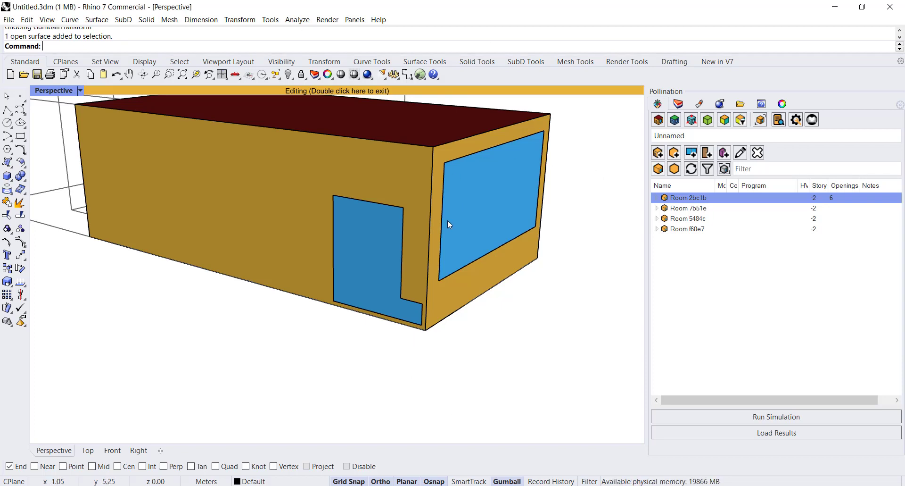
key(Return)
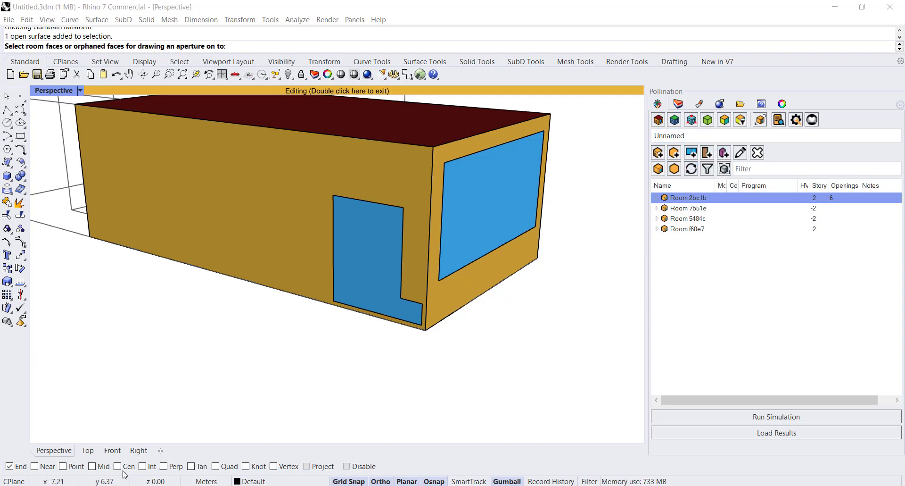
click(109, 451)
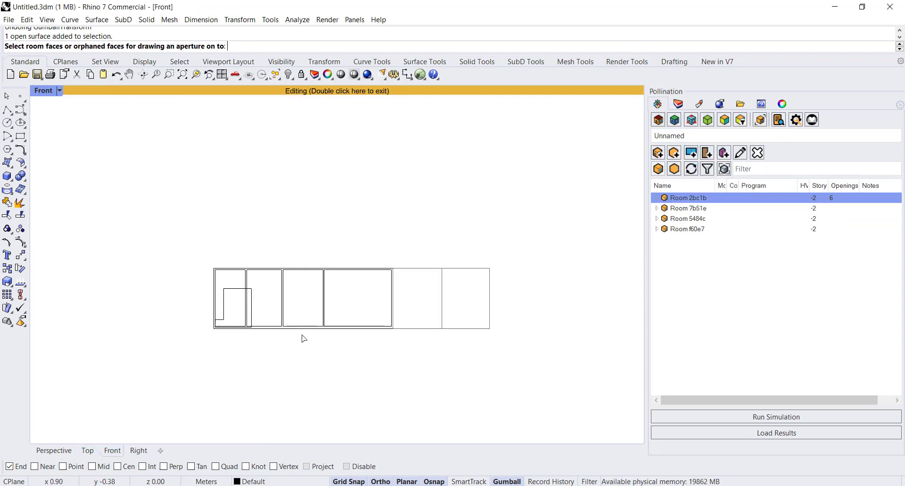
scroll(225, 300, up, 4)
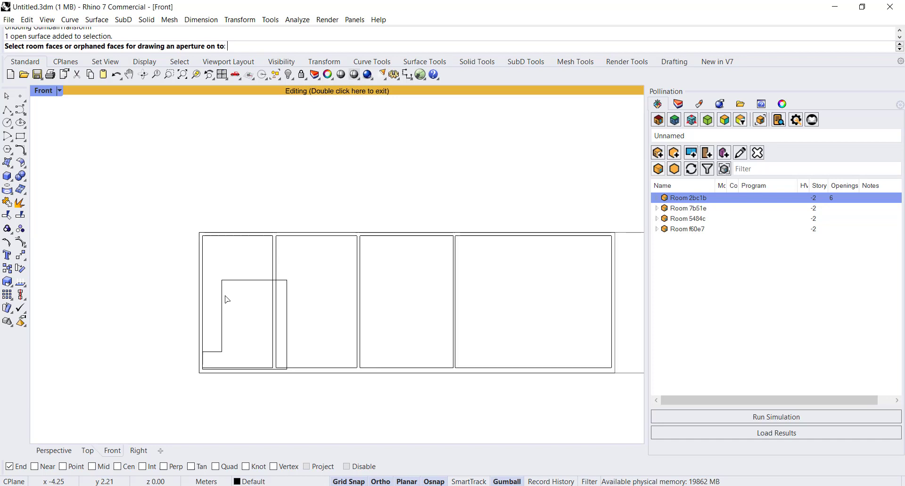
click(53, 450)
click(323, 304)
click(557, 350)
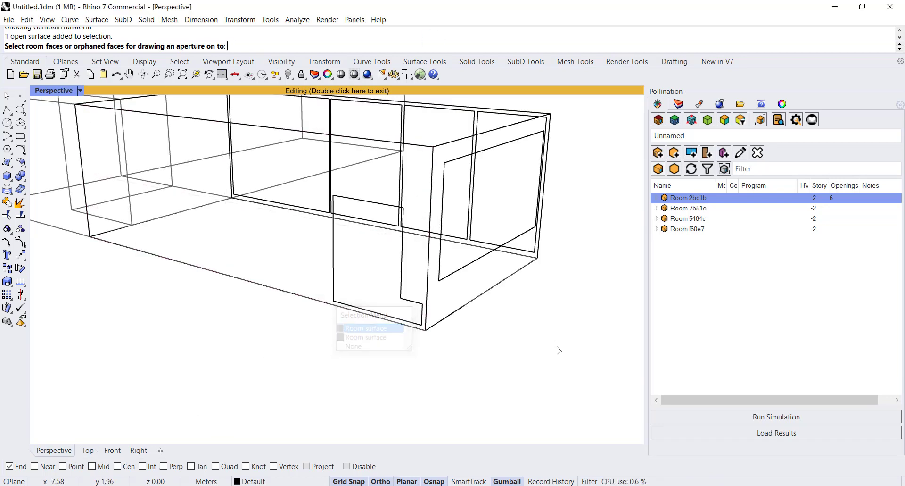
key(Escape)
Draw a large two-corner square aperture on Room 2bc1b's long wall beside the L-shaped one, using the Front view
click(428, 314)
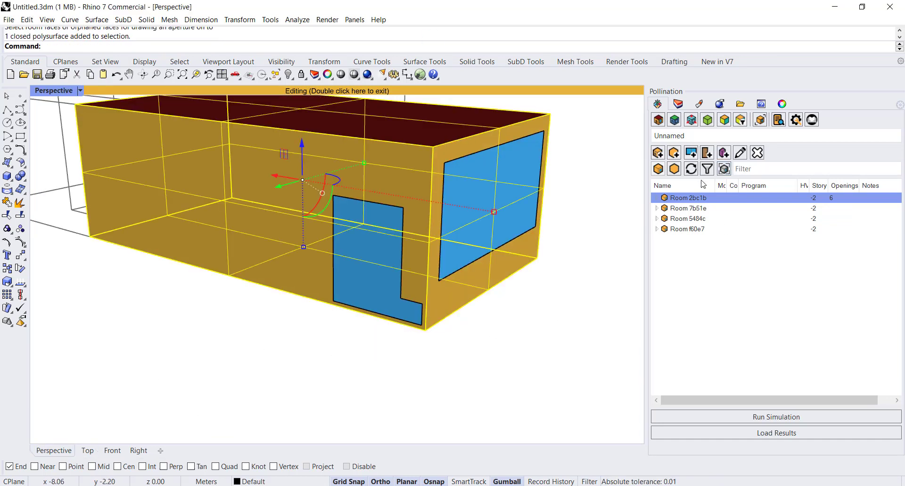
click(691, 152)
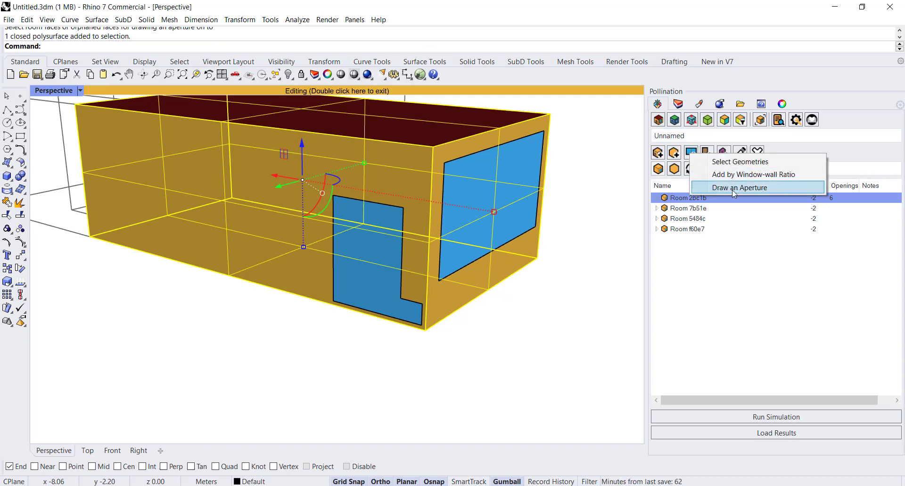
click(734, 187)
click(271, 270)
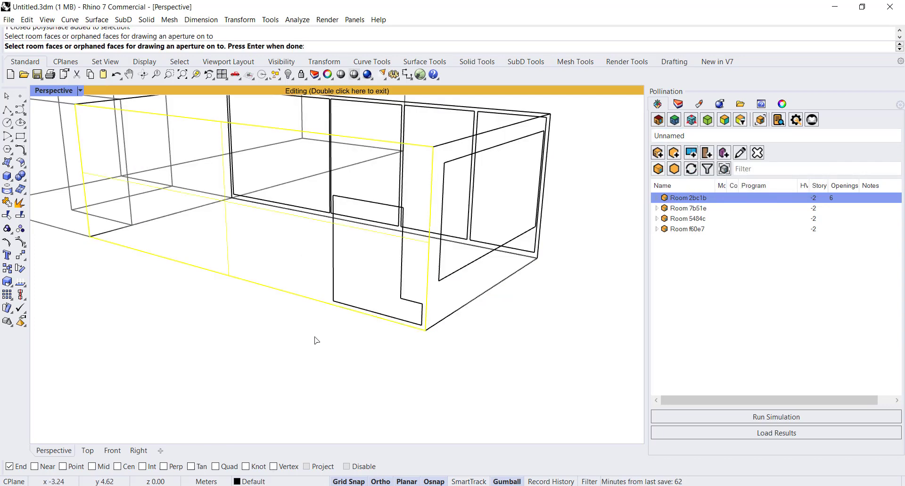
key(Return)
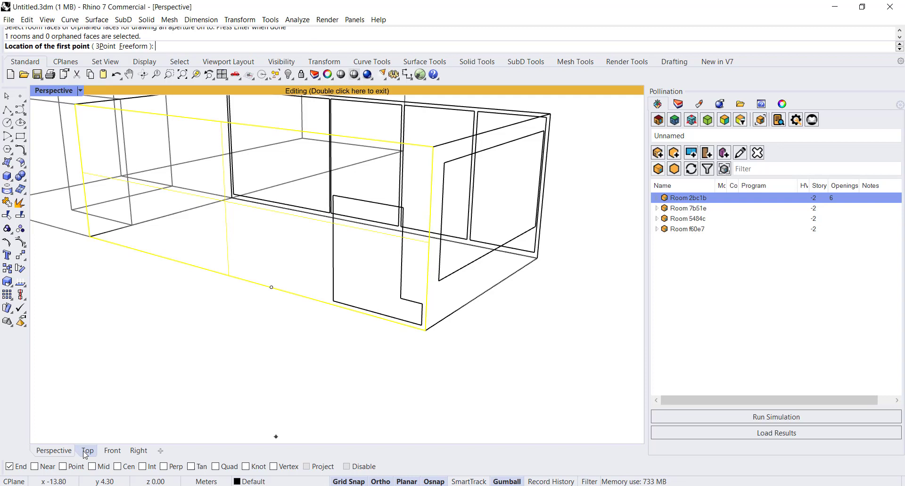
click(112, 450)
scroll(383, 334, up, 2)
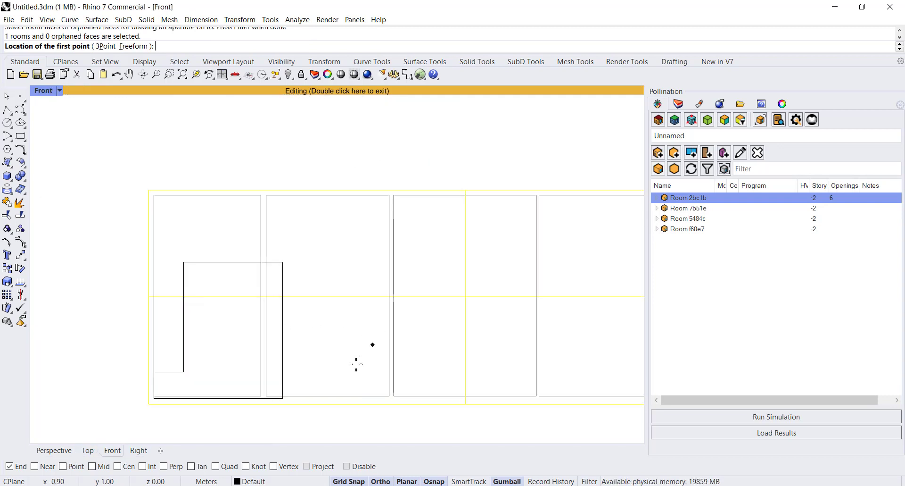
scroll(356, 364, up, 1)
click(270, 400)
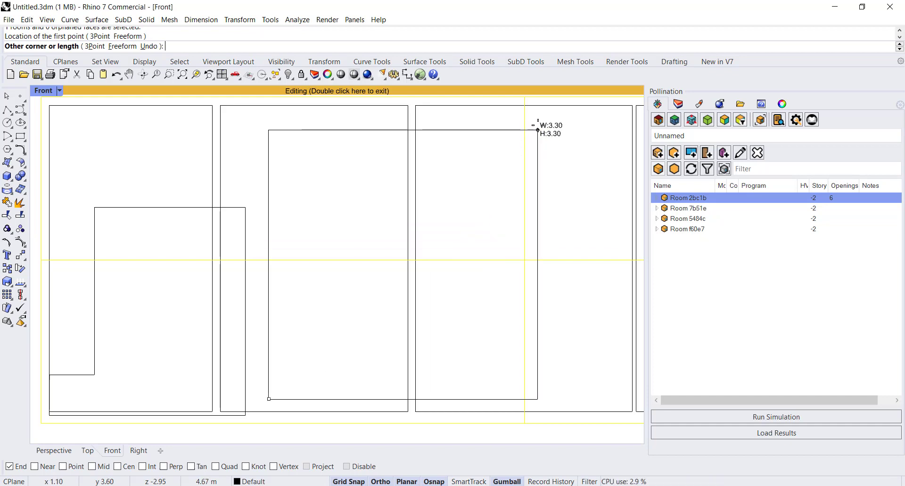
scroll(405, 187, down, 3)
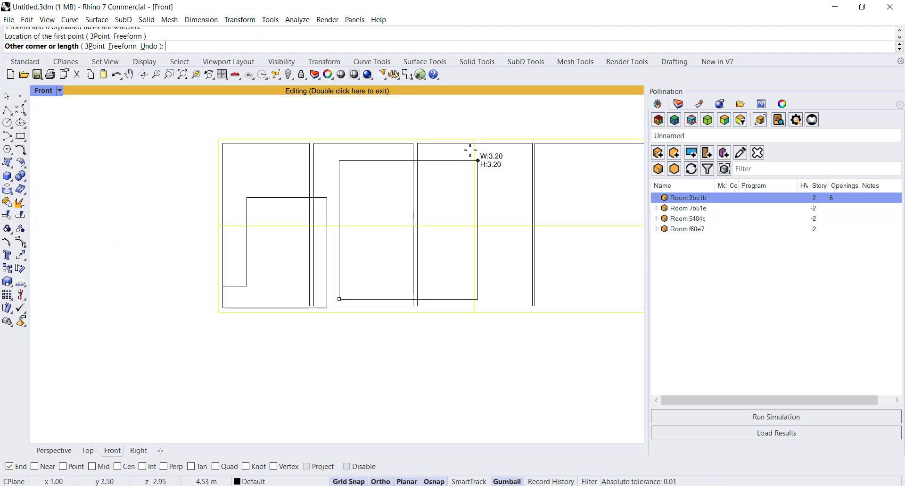
scroll(471, 149, up, 3)
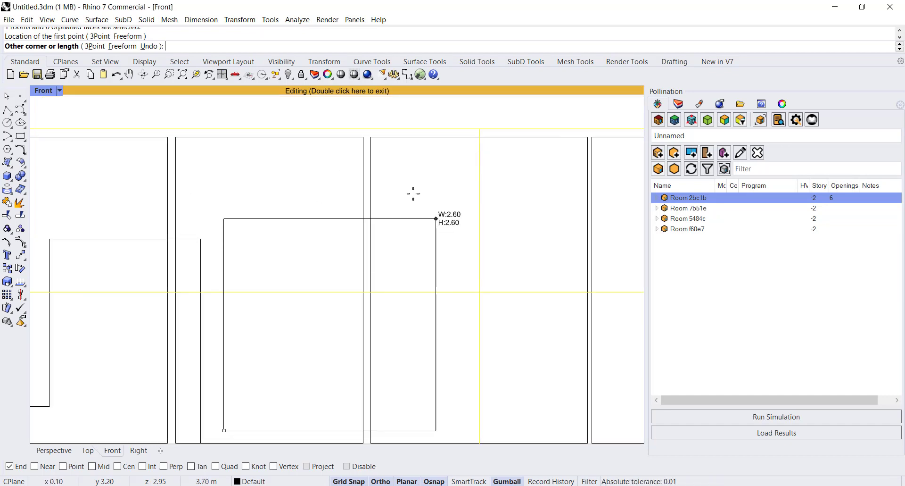
key(shift)
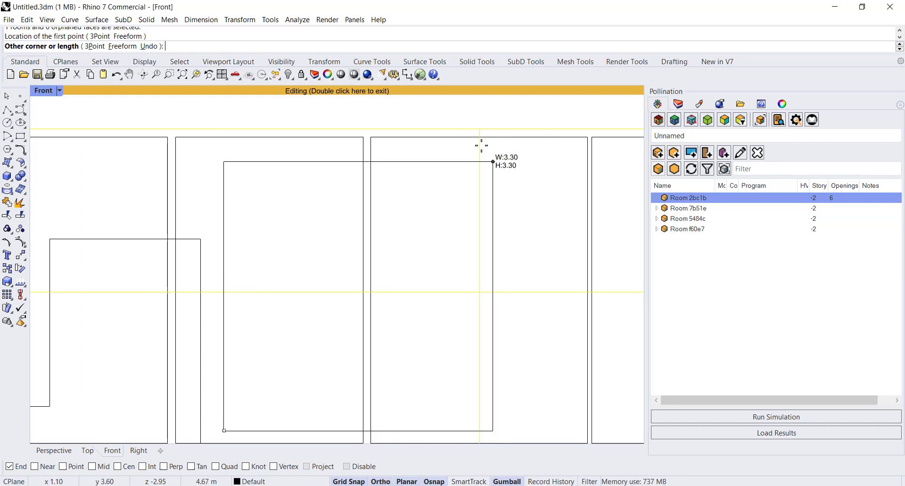
click(519, 139)
Draw a second rectangular aperture on the long wall's far end, snapped to the opposite windows' corners, and add both new apertures to the room
scroll(346, 233, down, 4)
scroll(485, 312, up, 3)
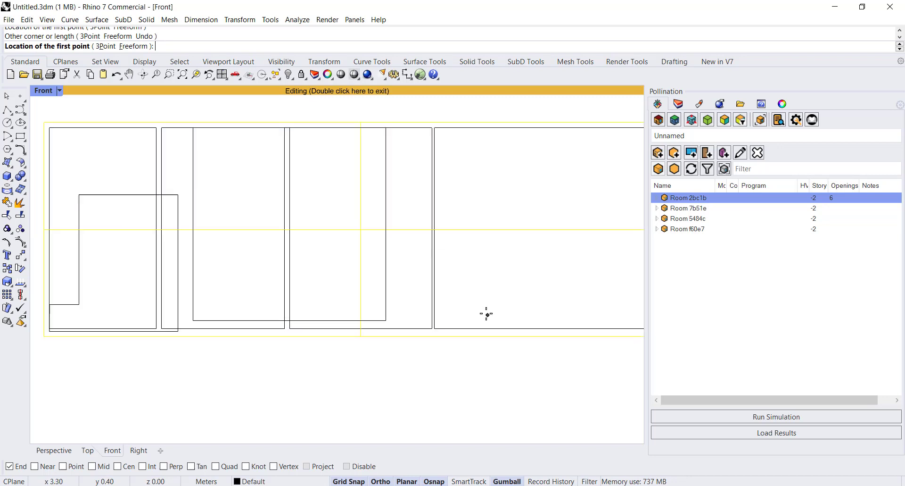
click(414, 332)
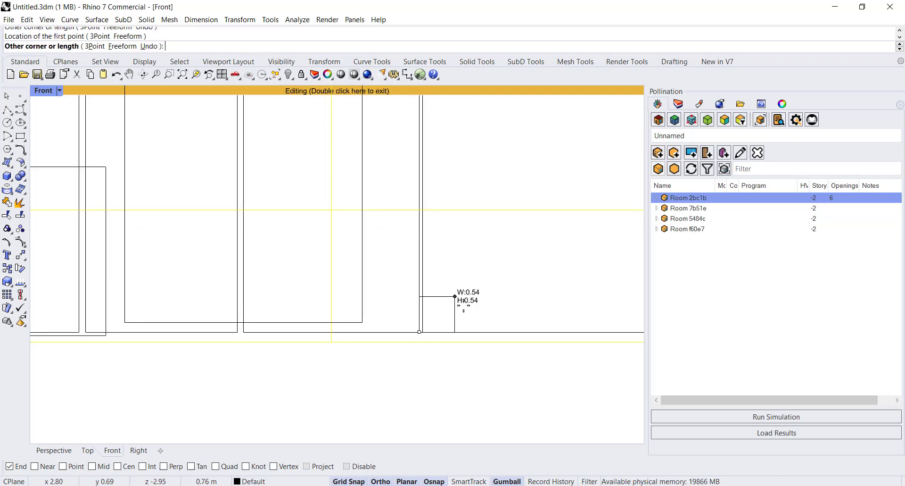
scroll(453, 297, down, 3)
click(598, 188)
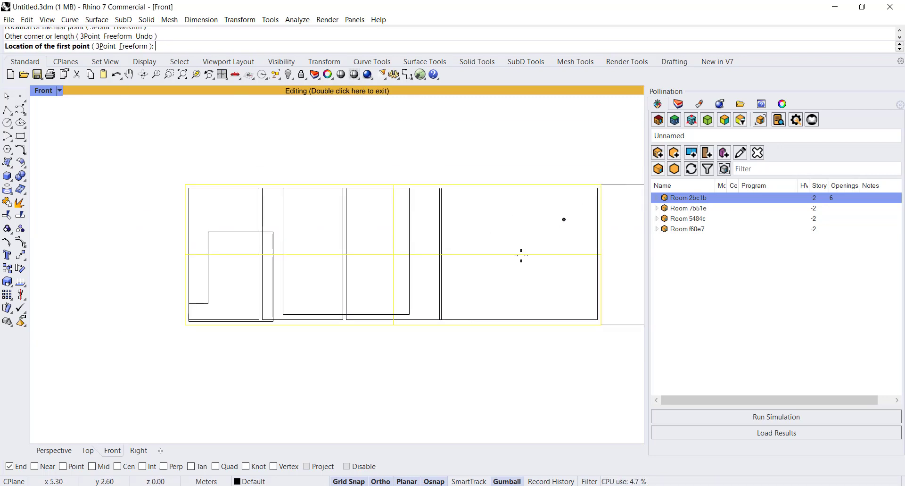
right_click(404, 356)
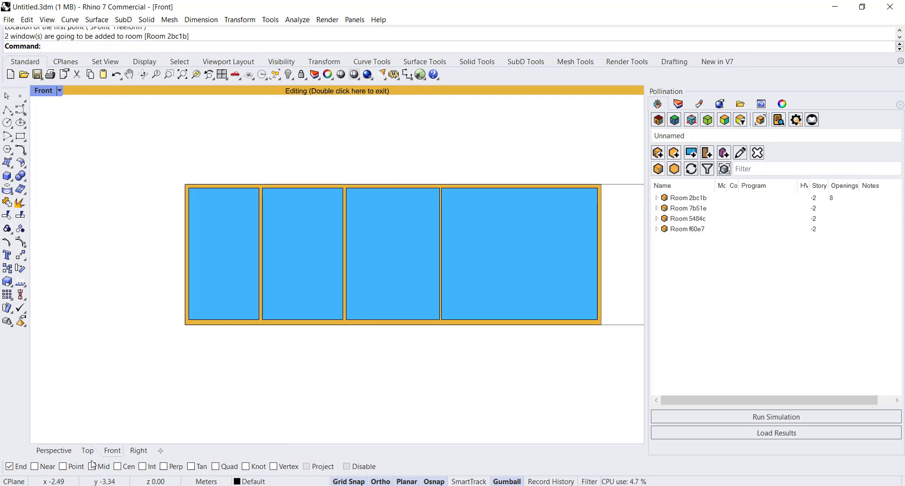
click(59, 450)
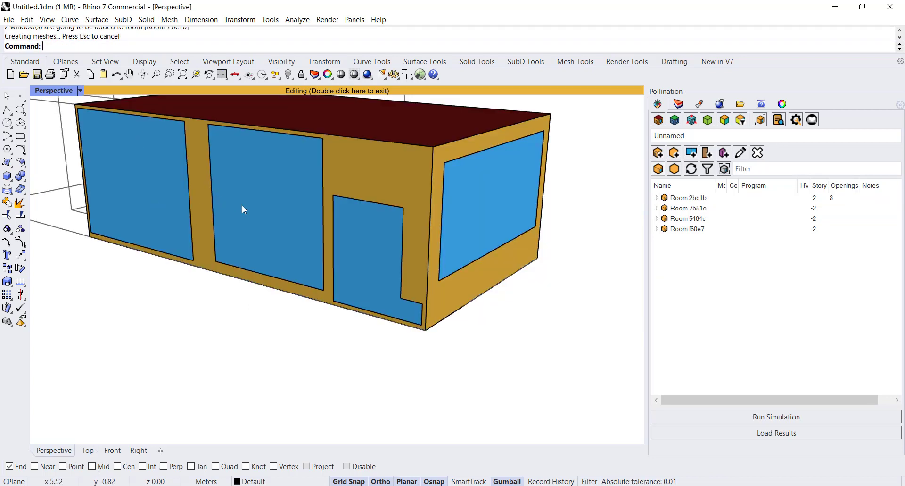
Delete the two rectangular apertures and the L-shaped aperture from Room 2bc1b's long wall
click(191, 223)
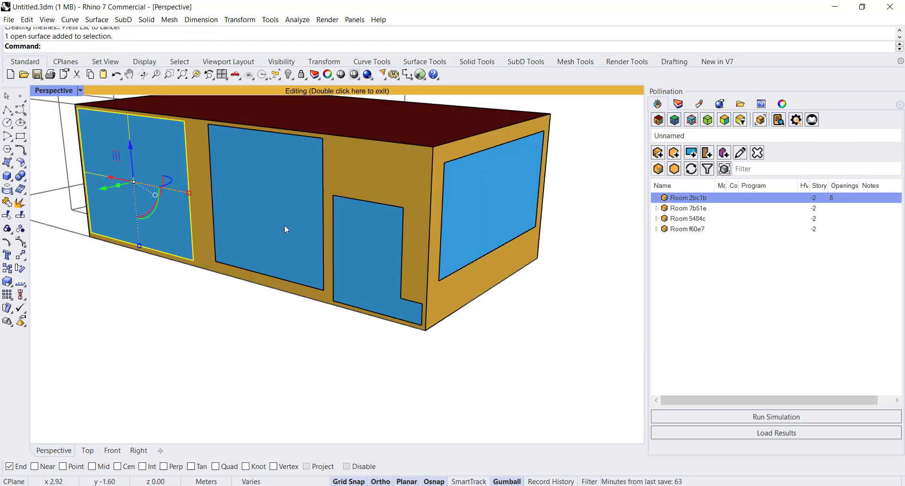
key(Delete)
click(321, 174)
key(Delete)
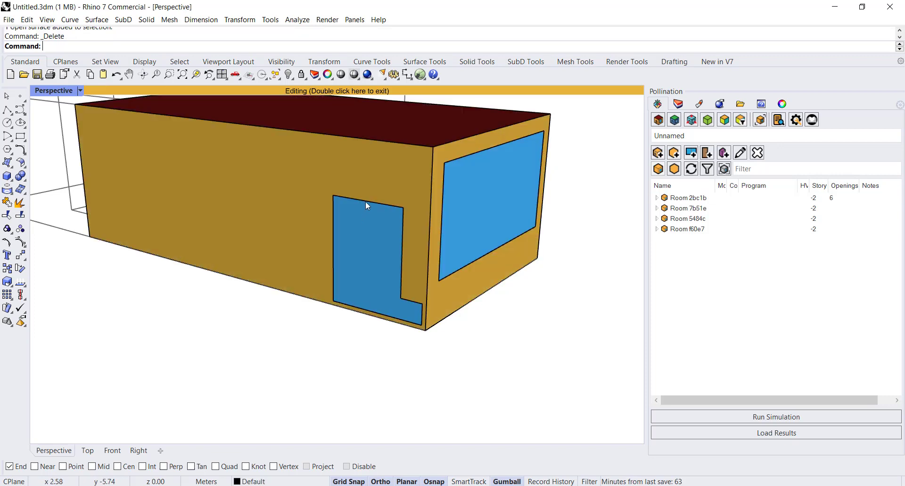
click(366, 201)
key(Delete)
Examine the four windows on Room 2bc1b's opposite long wall and the blank long wall in the Perspective view
scroll(407, 301, down, 4)
right_drag(533, 303, 297, 280)
scroll(280, 248, up, 7)
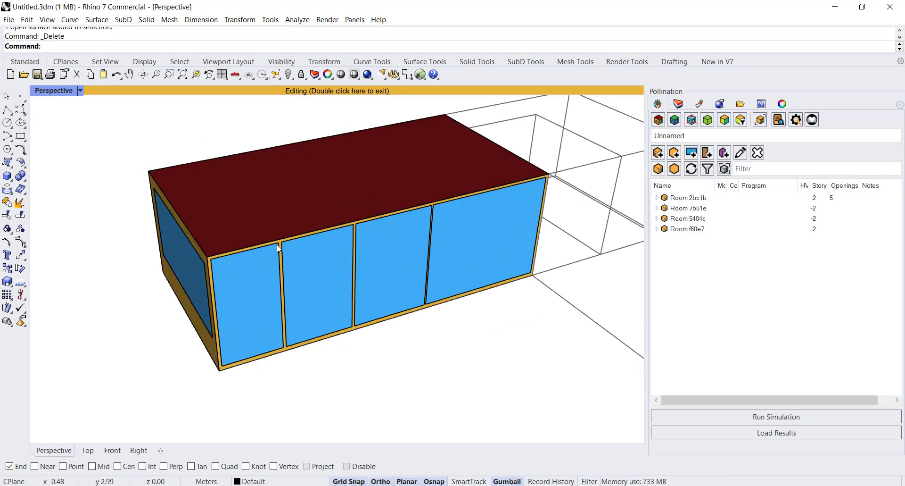
right_drag(392, 233, 396, 305)
click(397, 304)
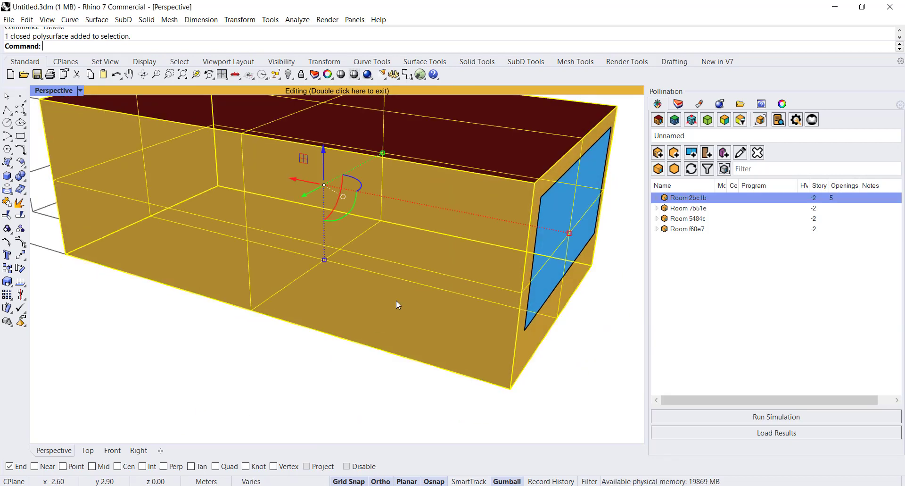
click(587, 385)
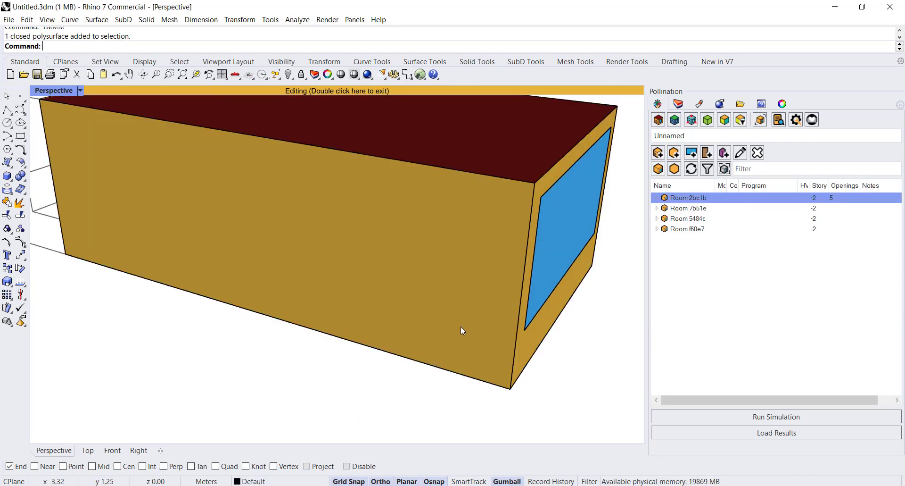
Draw two manual rectangular apertures for Room 2bc1b in the Front view, snapped to the corners of the two narrowest opposite windows
click(707, 152)
click(726, 192)
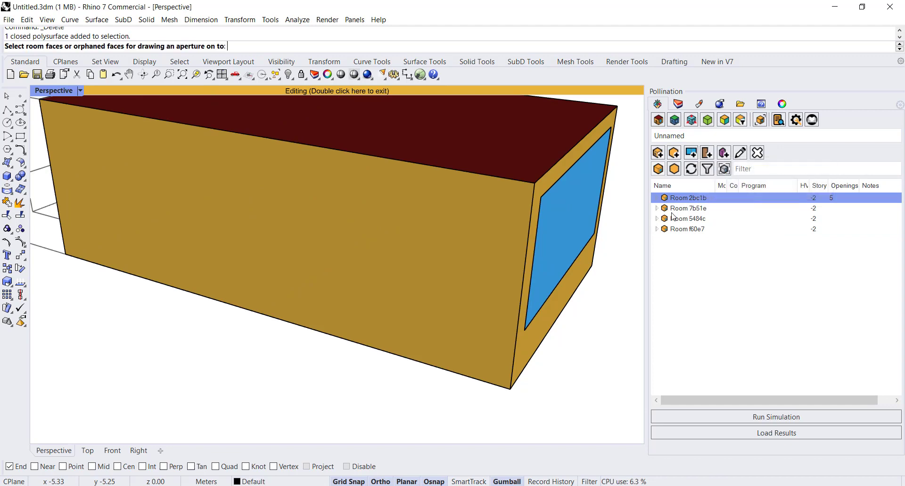
click(447, 311)
key(Return)
right_drag(602, 305, 271, 406)
click(112, 450)
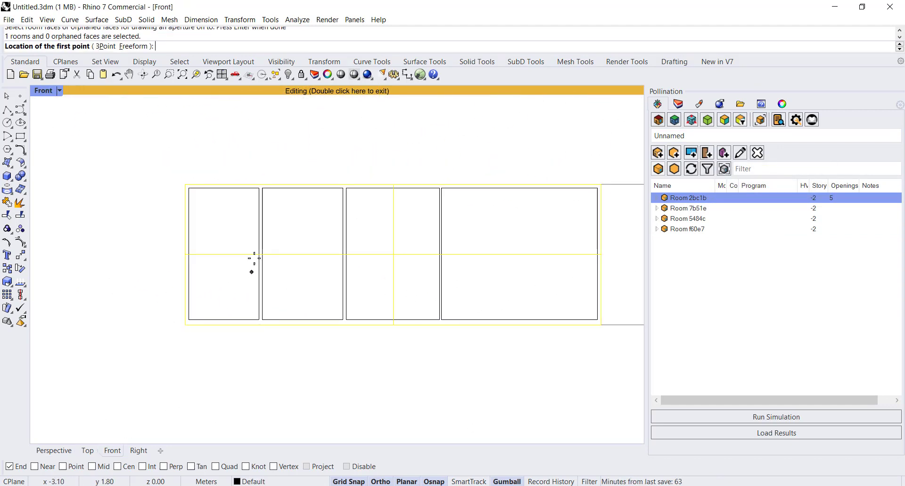
scroll(221, 200, up, 4)
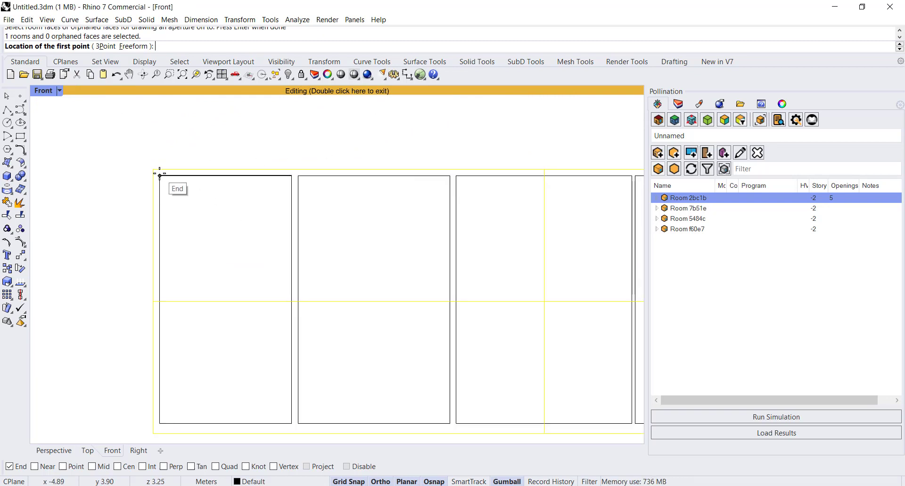
click(160, 175)
click(293, 423)
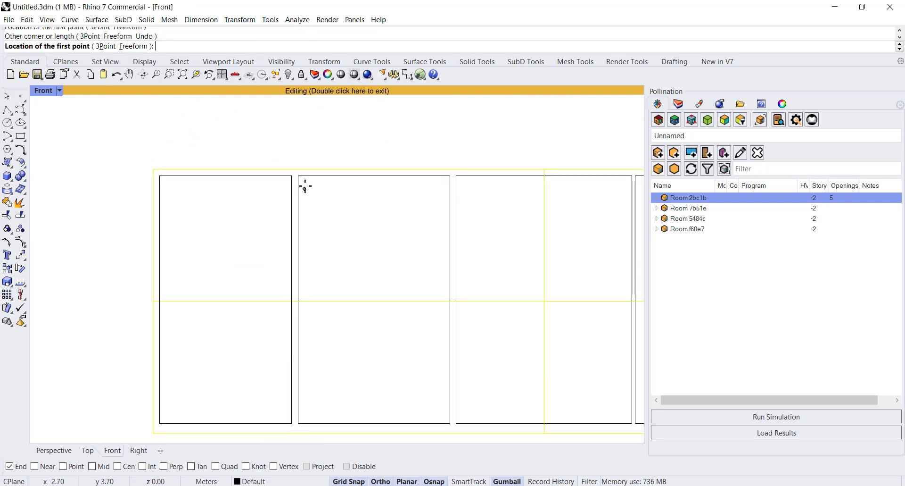
click(299, 175)
click(450, 423)
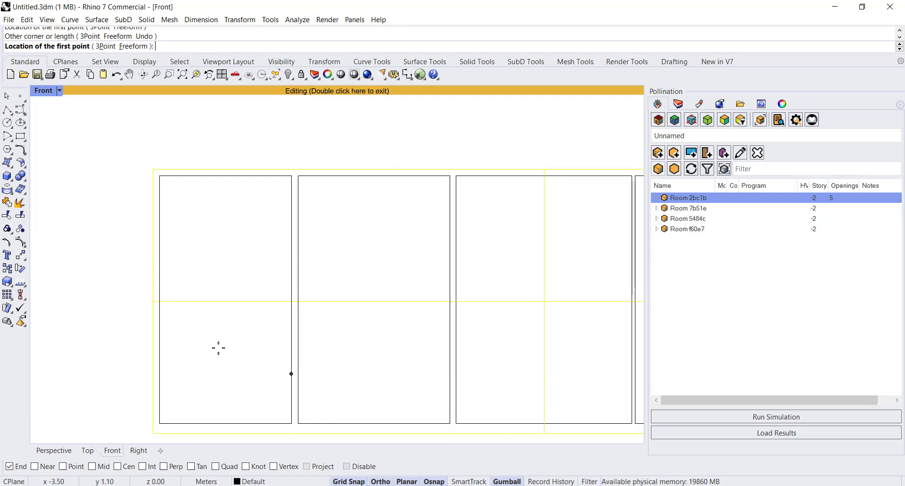
Draw a third rectangular aperture, snapped to opposite corners of the existing window beside the widest one
scroll(218, 347, down, 3)
scroll(361, 268, up, 3)
click(319, 259)
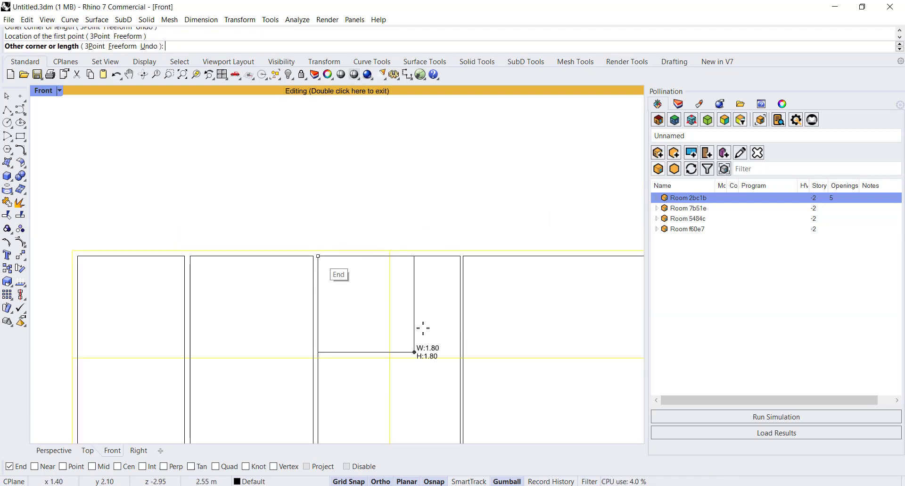
scroll(420, 347, down, 5)
scroll(420, 348, up, 4)
click(451, 352)
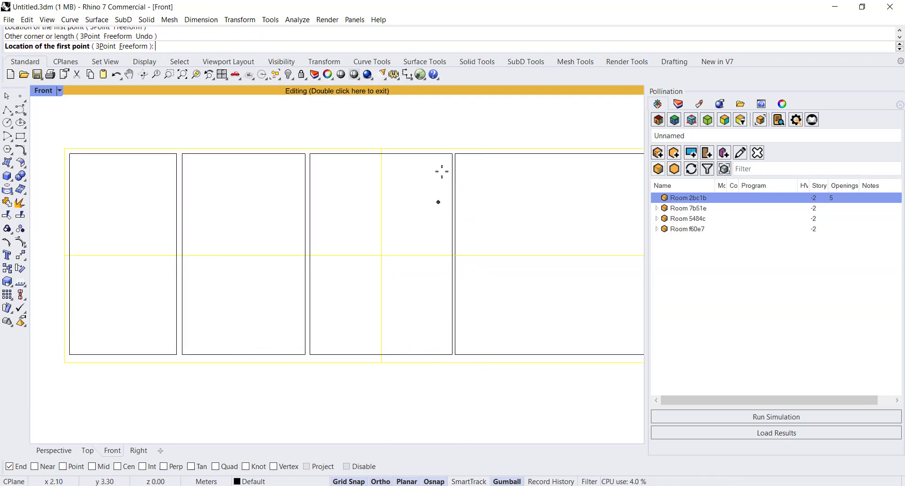
Draw the fourth aperture over the widest opposite window, snapped to its corners, and add all four apertures to Room 2bc1b
click(457, 155)
scroll(303, 240, down, 3)
scroll(437, 275, up, 5)
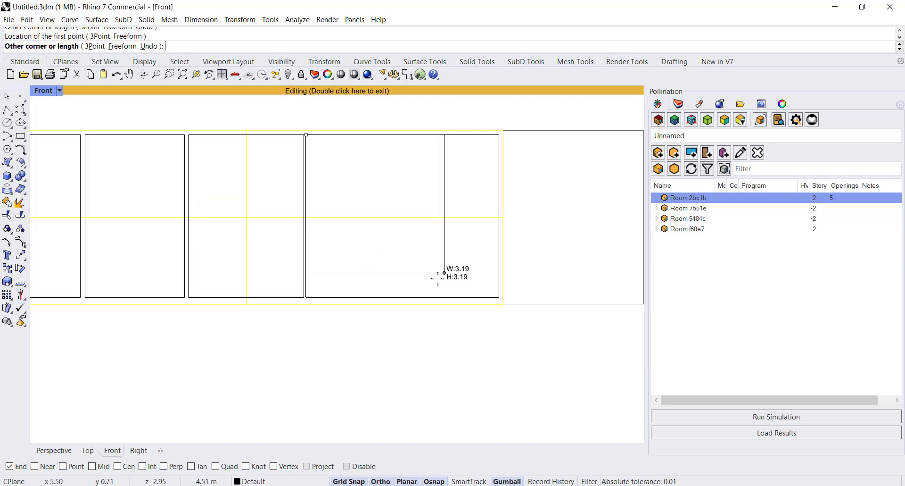
click(513, 301)
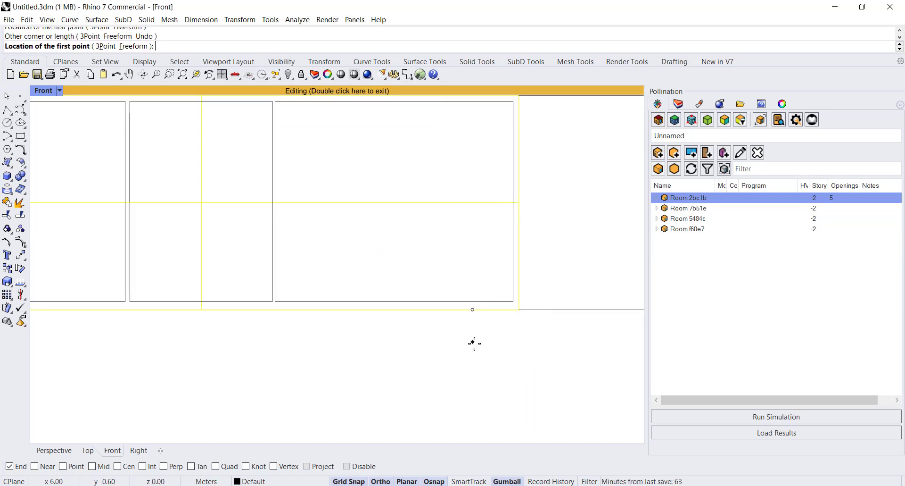
key(Return)
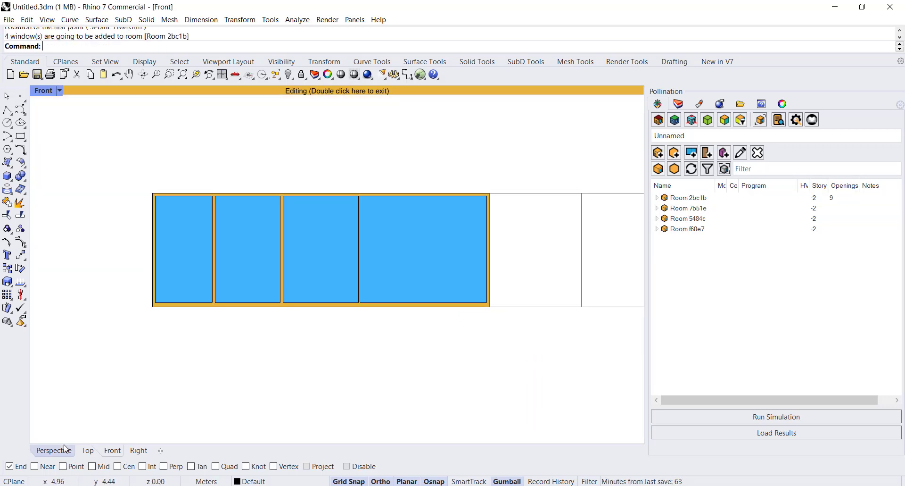
Examine the new apertures on Room 2bc1b's long wall against the opposite and end wall windows in the Perspective view
click(53, 449)
scroll(377, 277, down, 3)
right_drag(377, 277, 485, 329)
scroll(321, 214, up, 4)
right_drag(405, 259, 390, 278)
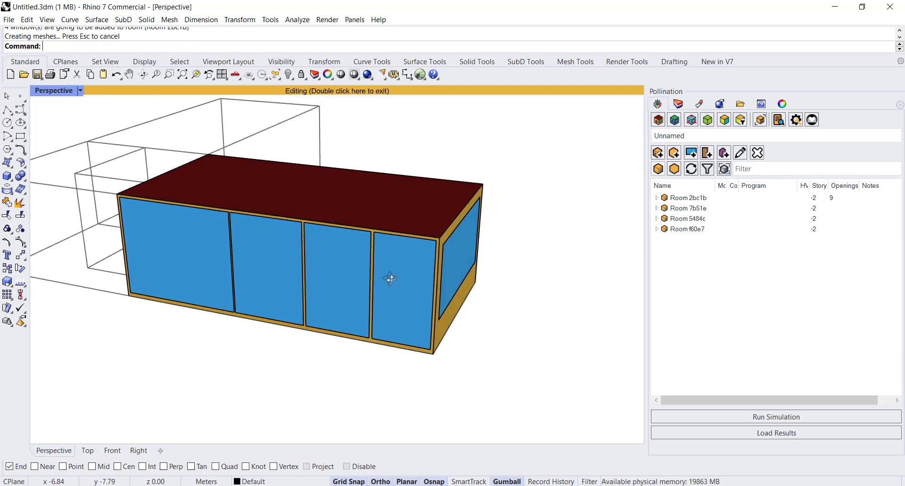
scroll(288, 222, up, 3)
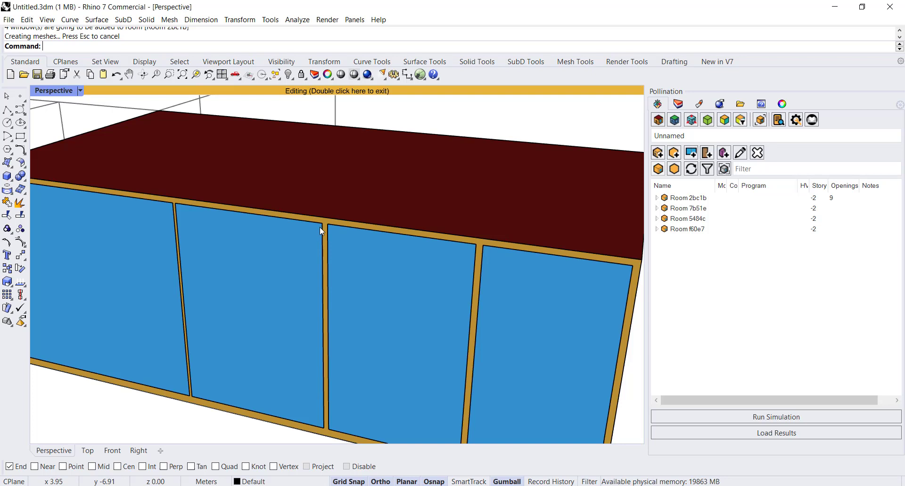
scroll(322, 357, down, 5)
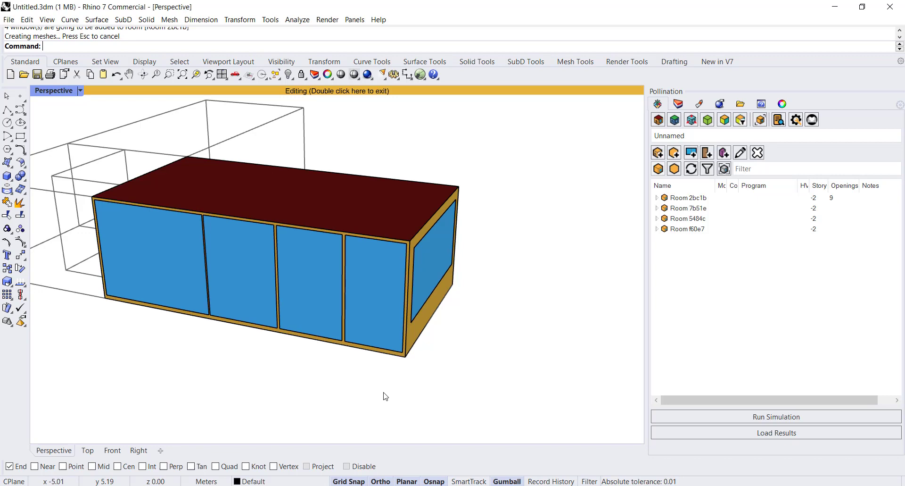
right_drag(546, 304, 324, 303)
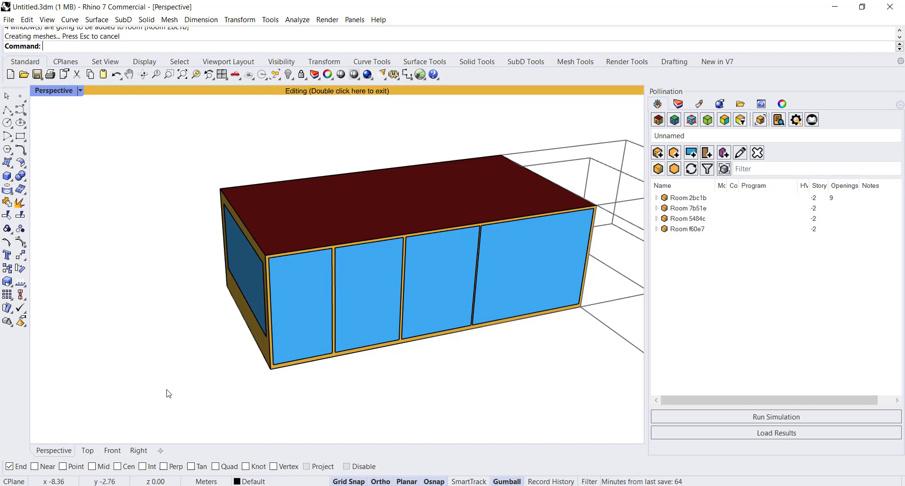
right_drag(179, 392, 263, 385)
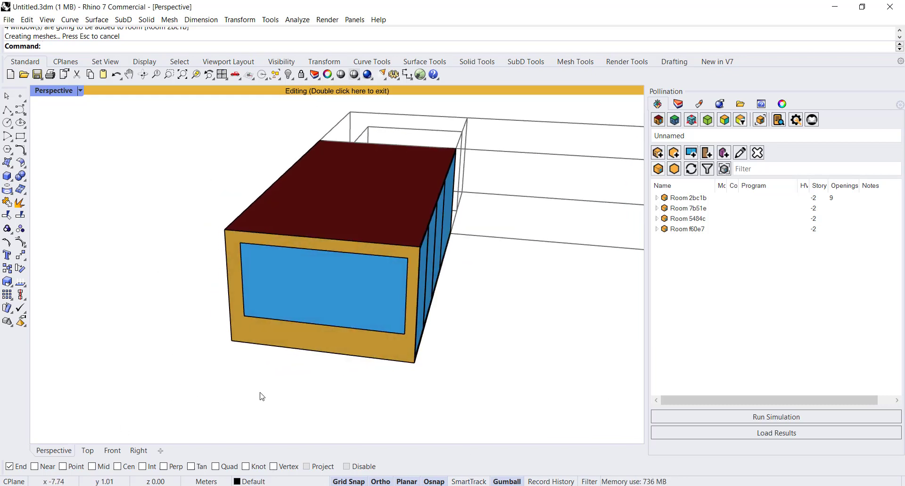